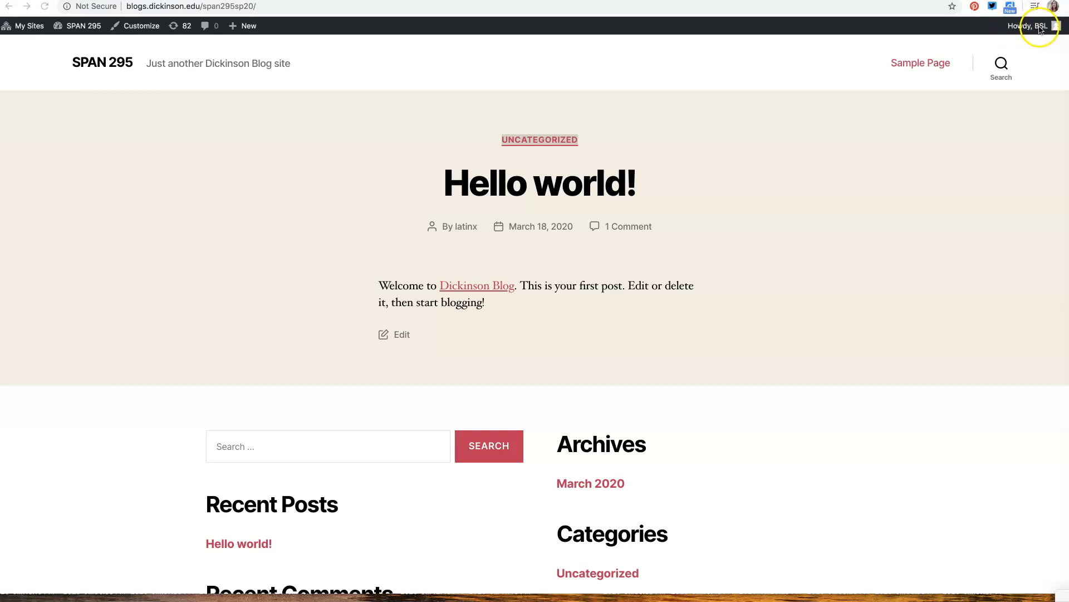
# Open the user profile and review its personal options, name, contact and biographical fields.
pyautogui.moveTo(1056, 31)
pyautogui.click(984, 61)
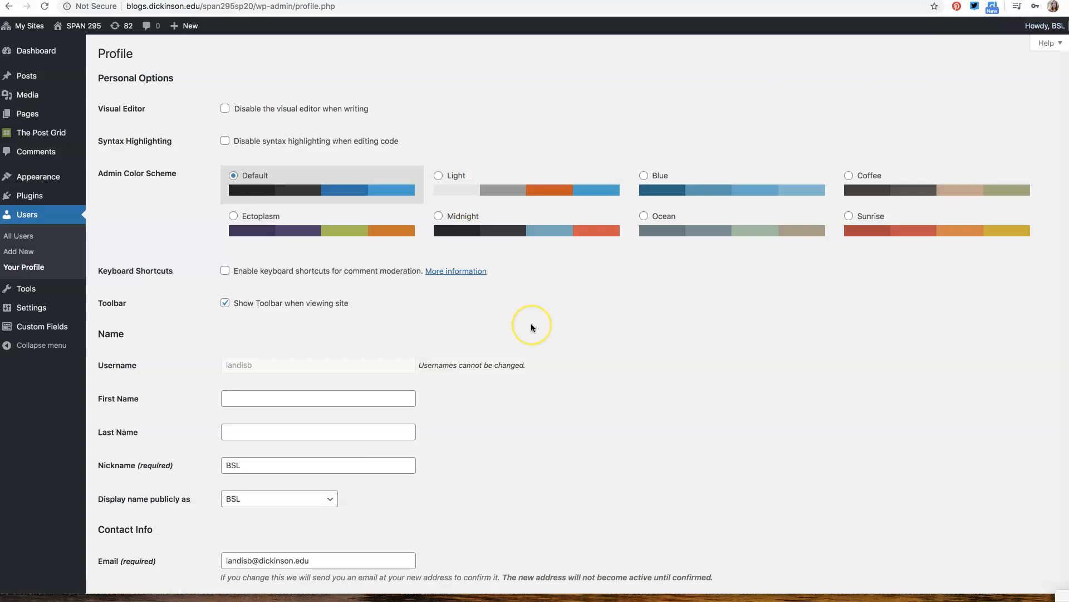
pyautogui.scroll(-4, 228, 360)
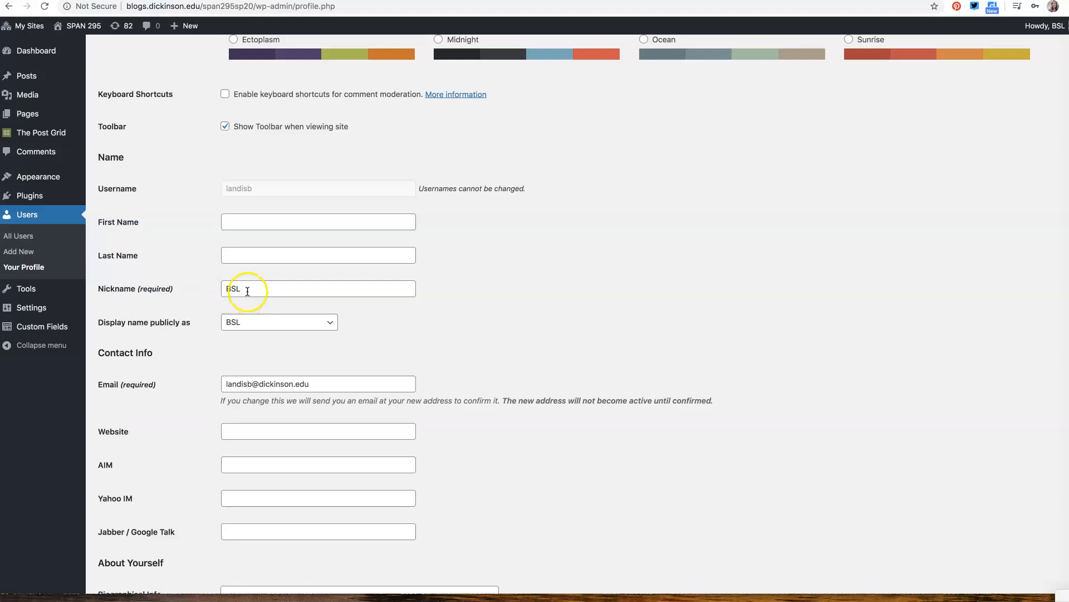
pyautogui.scroll(-5, 171, 317)
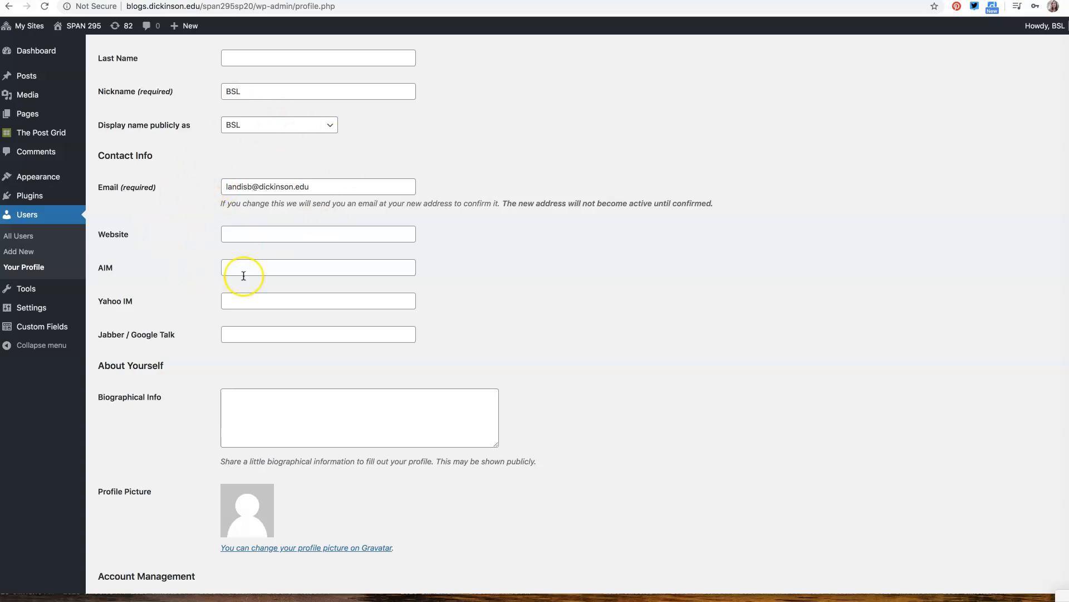
pyautogui.scroll(10, 200, 323)
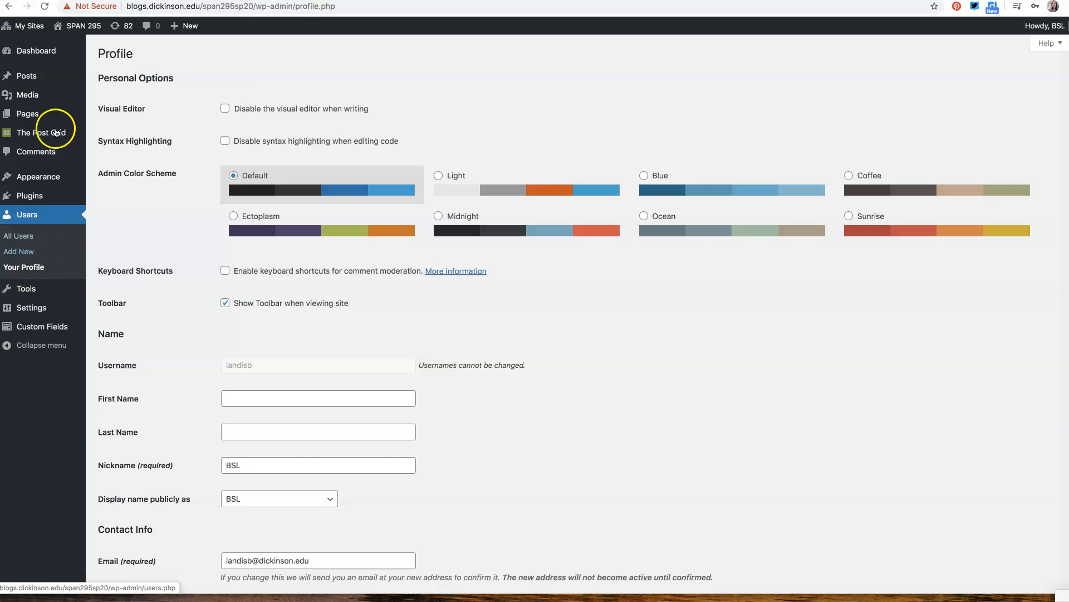
pyautogui.moveTo(27, 77)
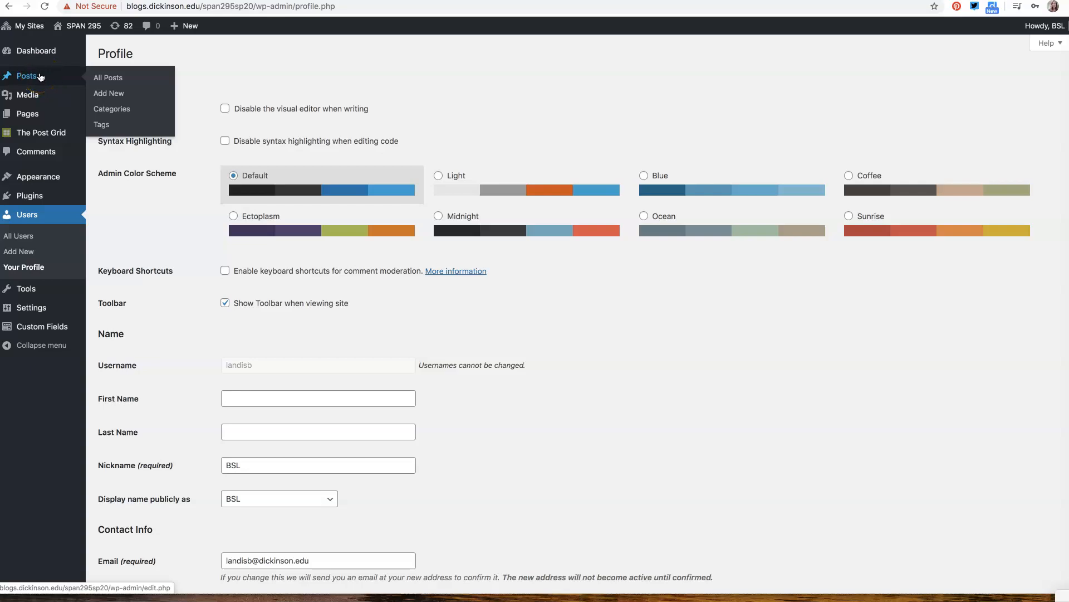
# Open the SPAN 295 site in a separate browser tab, view it, and return to the profile page.
pyautogui.click(81, 28)
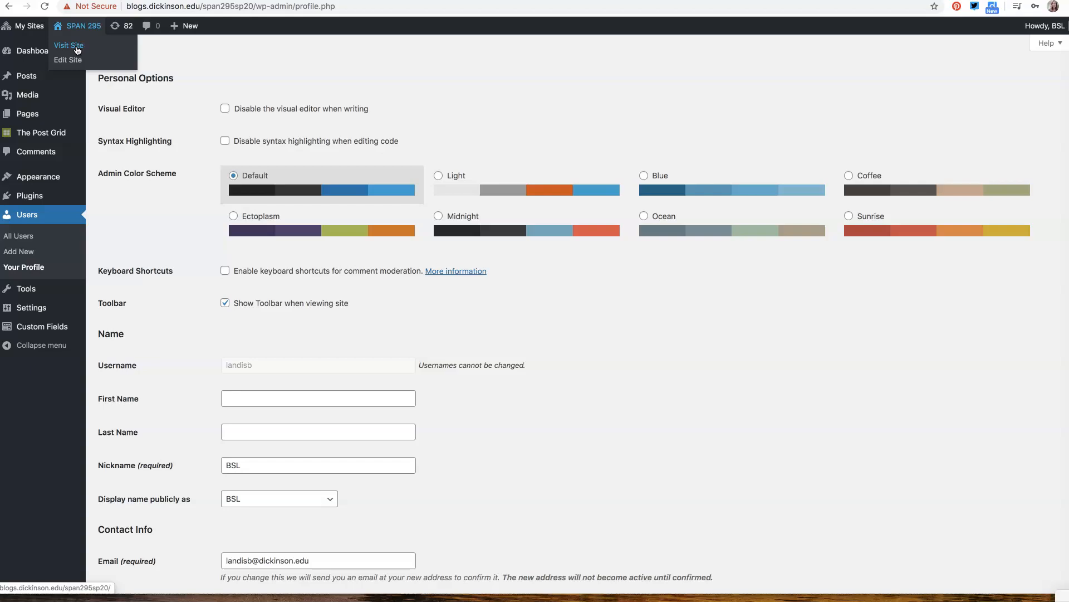
pyautogui.rightClick(77, 49)
pyautogui.click(91, 51)
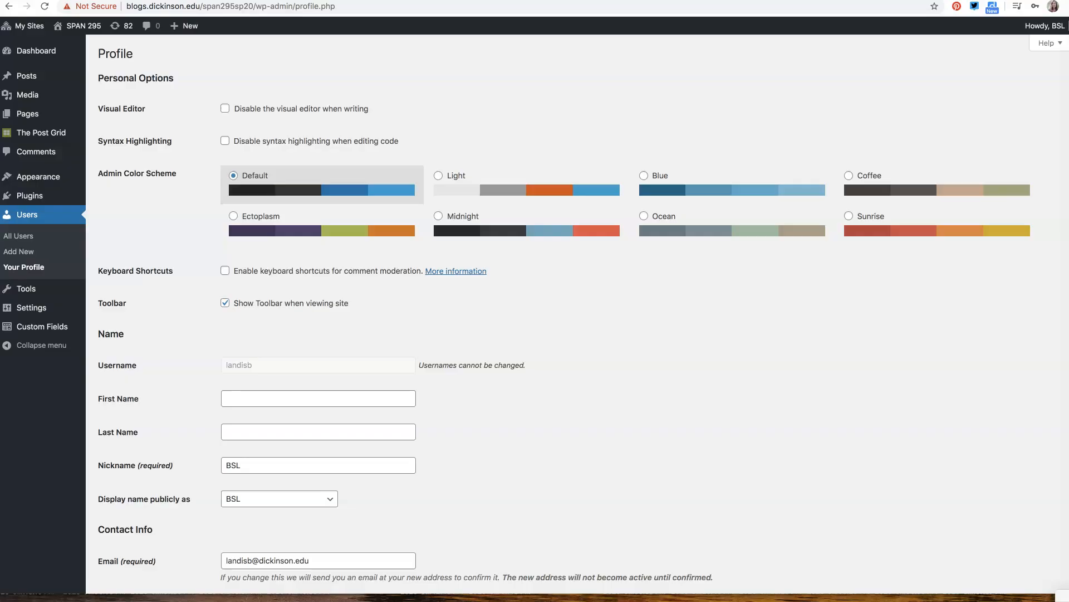
pyautogui.hotkey('ctrl', 'Tab')
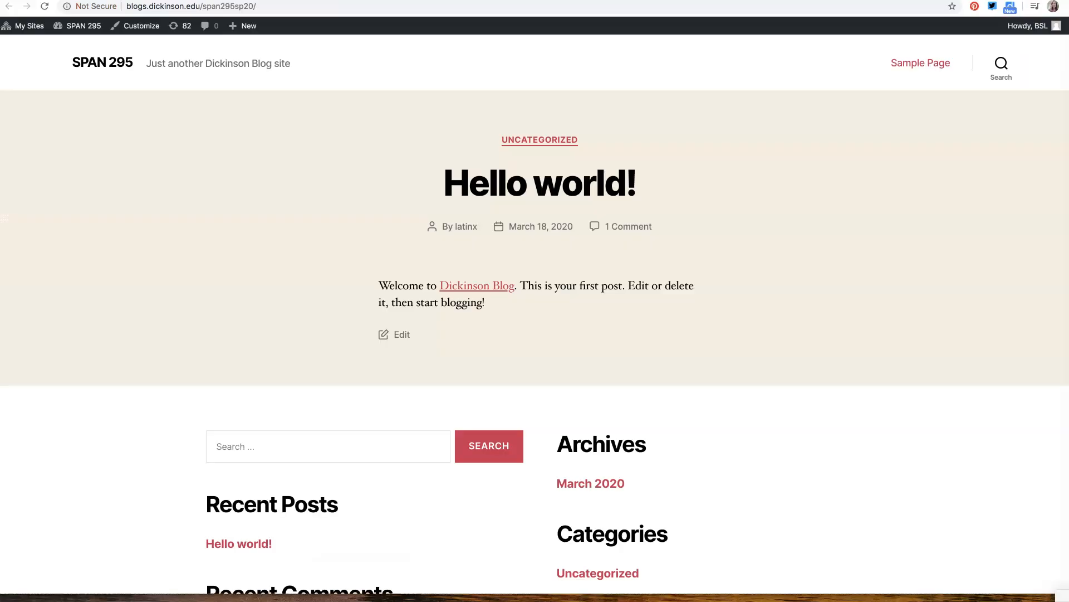
pyautogui.hotkey('ctrl', 'shift', 'Tab')
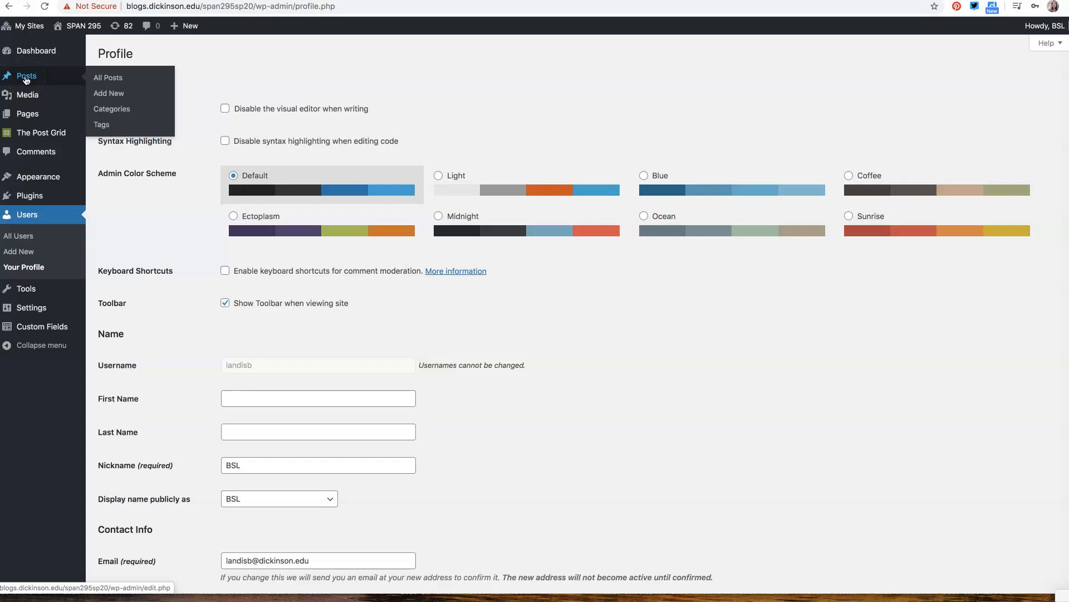
# List all posts and change the title of the "Hello world!" post to "Hello!" using Quick Edit.
pyautogui.click(109, 78)
pyautogui.click(629, 179)
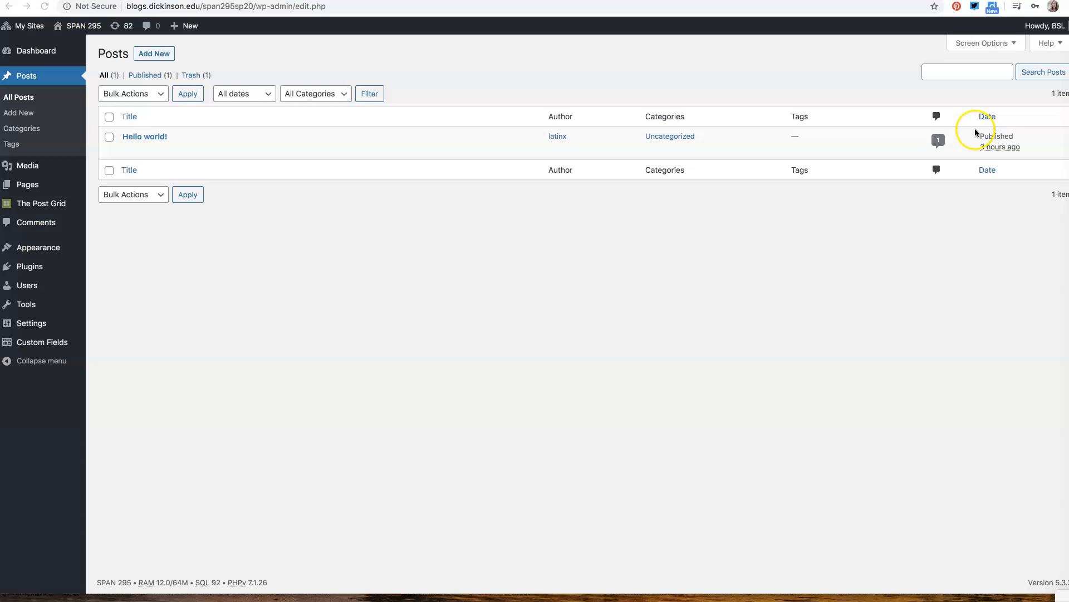
pyautogui.moveTo(151, 156)
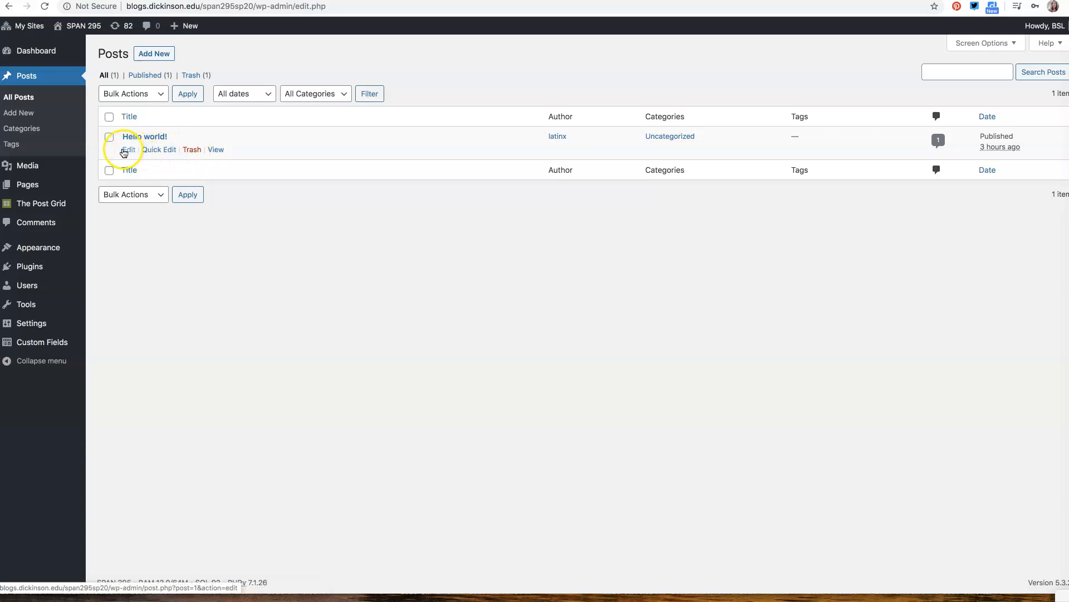
pyautogui.click(157, 155)
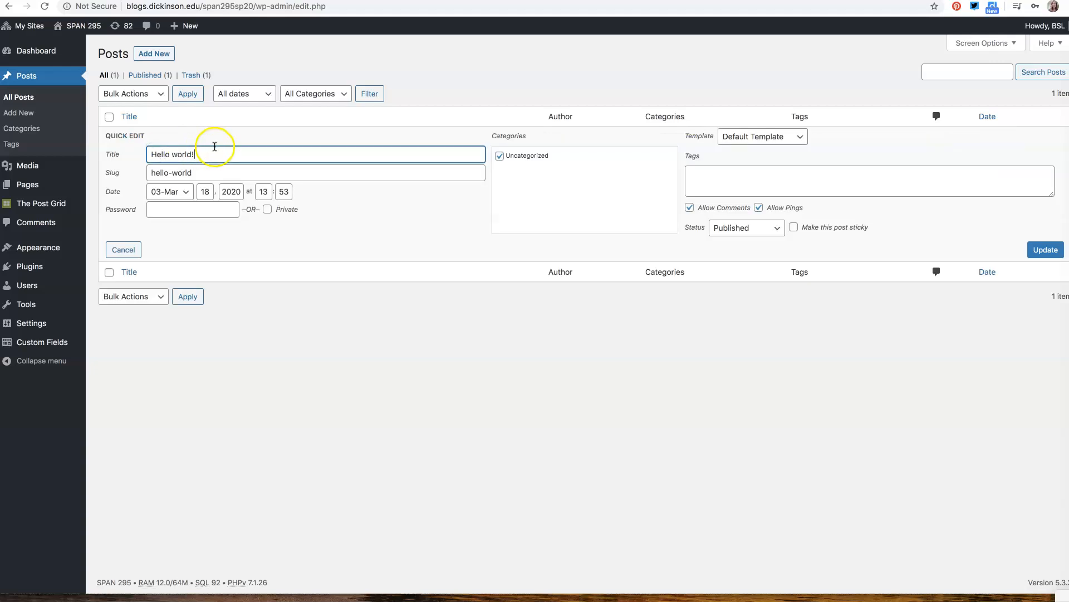
pyautogui.moveTo(199, 155); pyautogui.dragTo(172, 156)
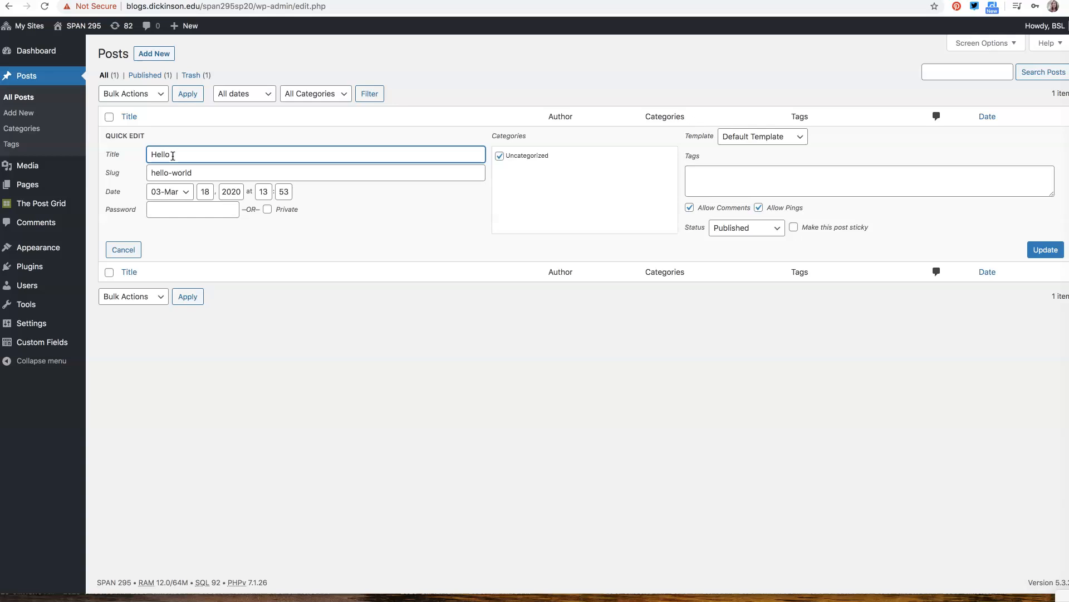
pyautogui.write('!')
# Leave the post's tags empty, check the status choices while keeping Published, and save the quick edit.
pyautogui.click(713, 176)
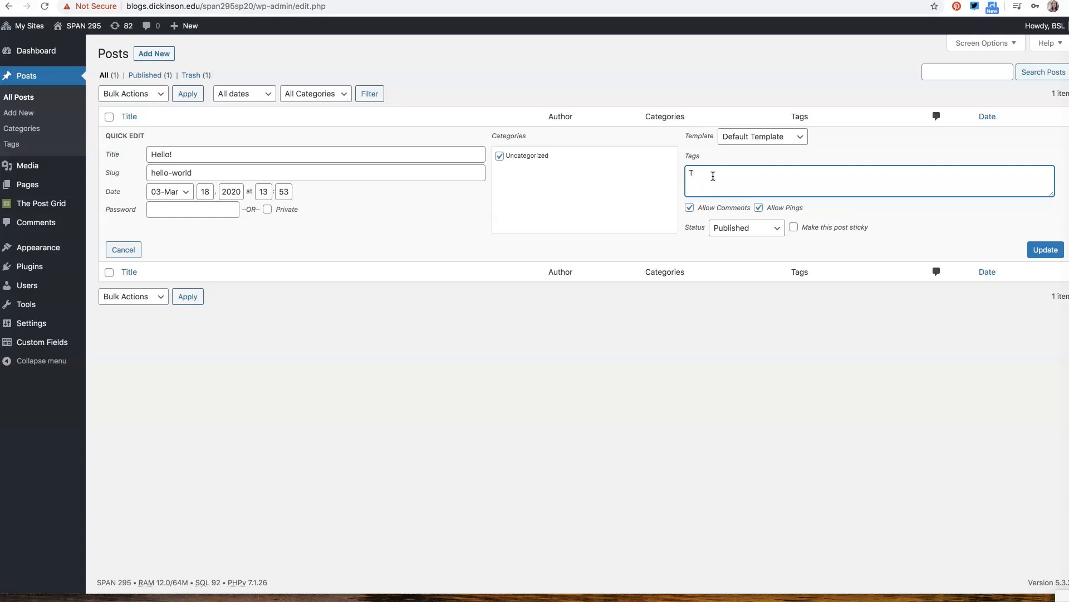
pyautogui.click(698, 168)
pyautogui.click(703, 171)
pyautogui.click(778, 232)
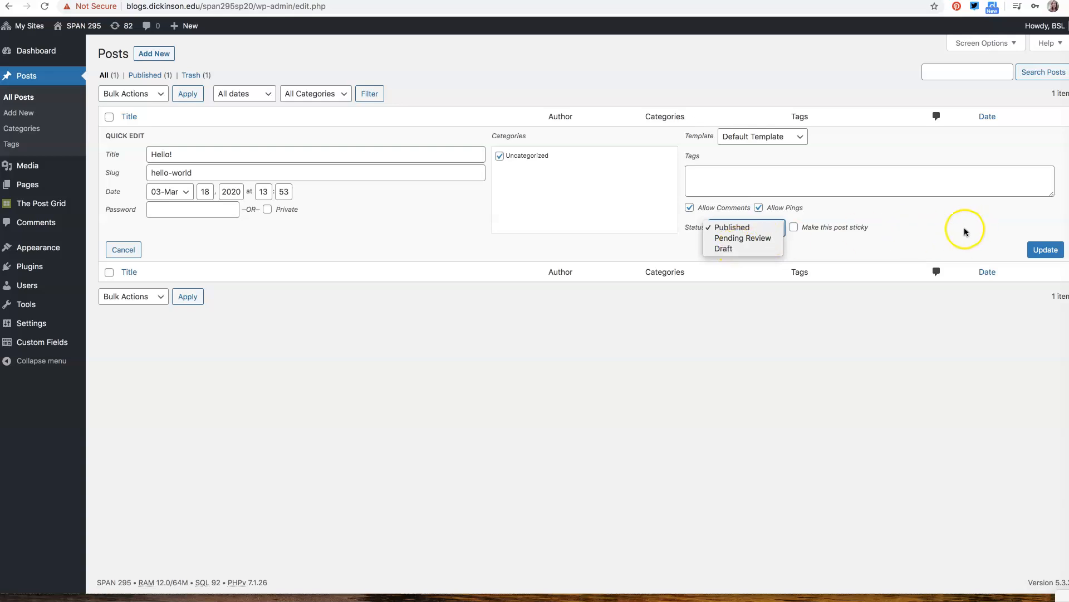
pyautogui.click(1047, 250)
pyautogui.click(1047, 250)
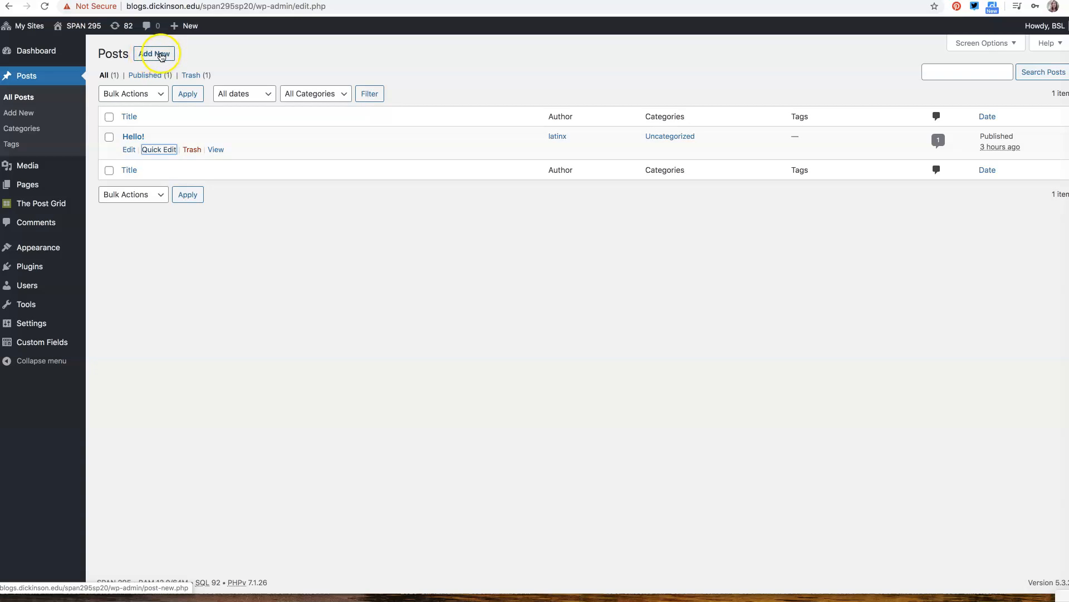
# Create a new post and give it the title "Title".
pyautogui.moveTo(188, 27)
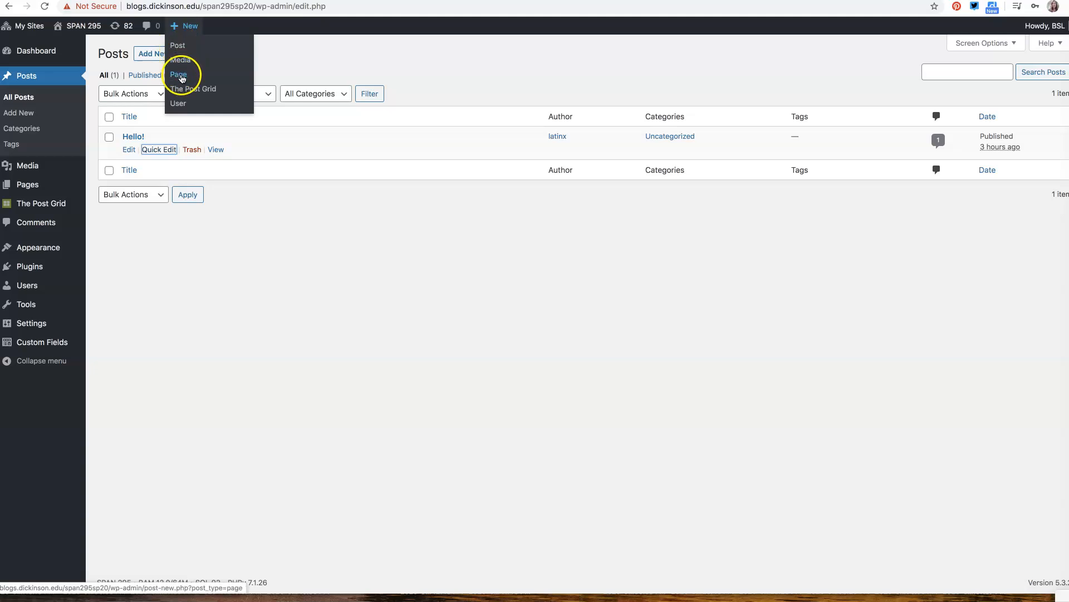
pyautogui.click(179, 46)
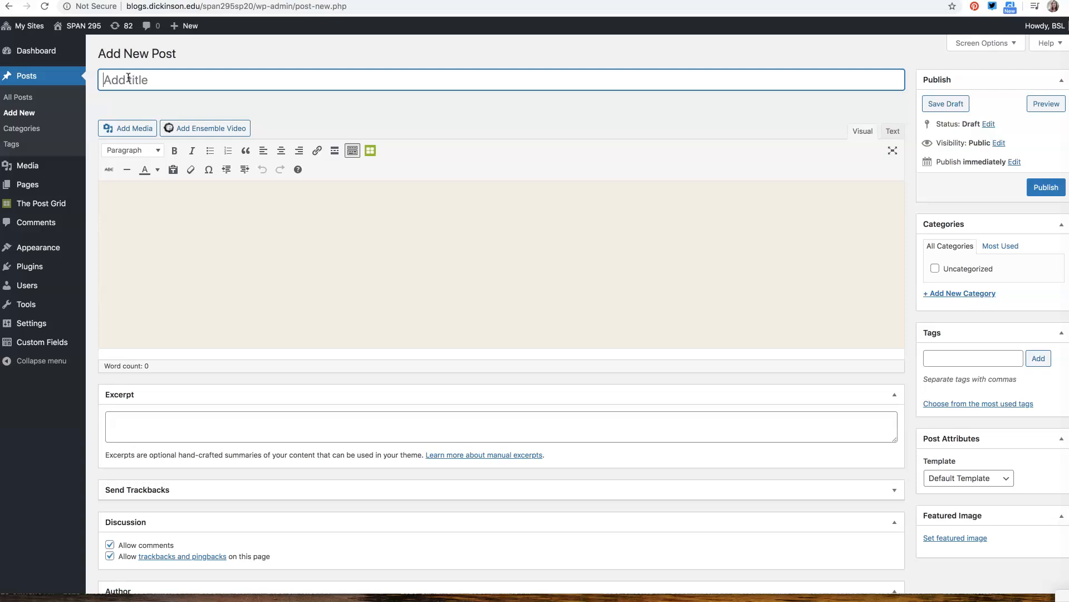
pyautogui.write('Title')
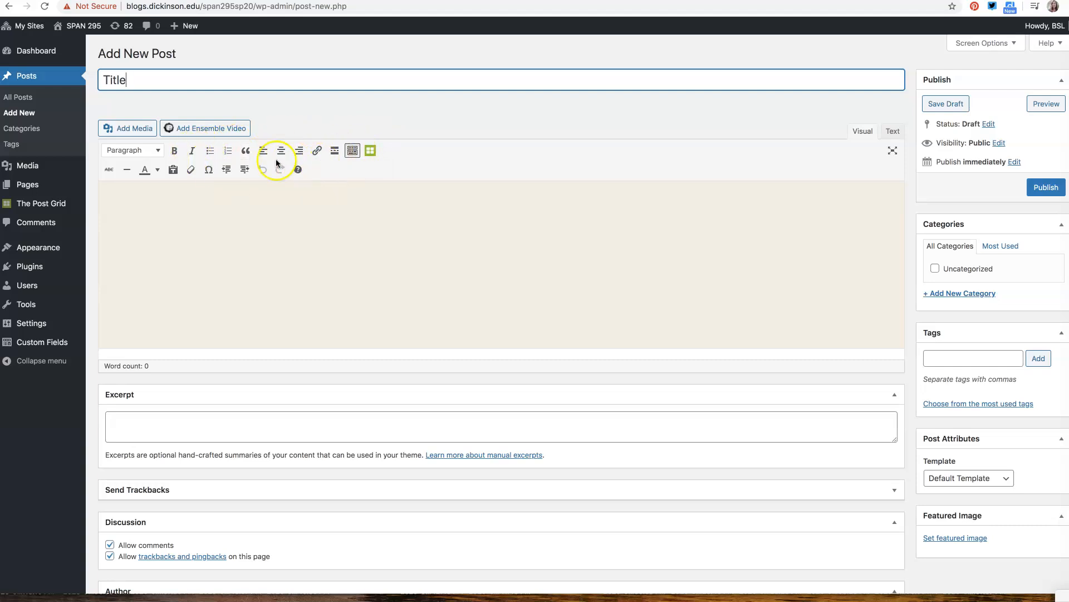
# Hide the editor's second row of formatting tools and show it again.
pyautogui.click(353, 151)
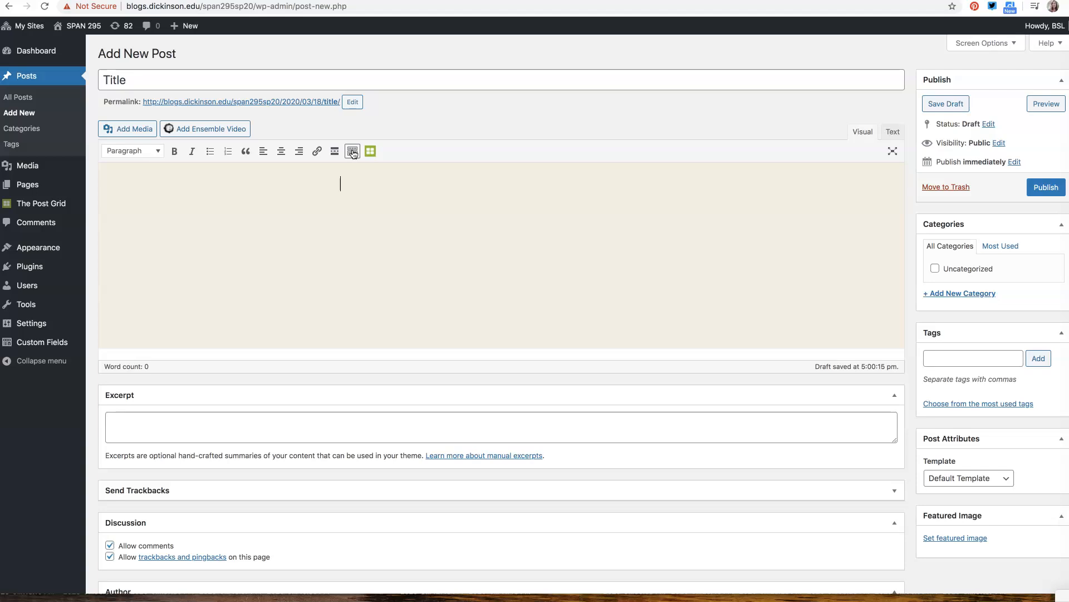
pyautogui.click(352, 153)
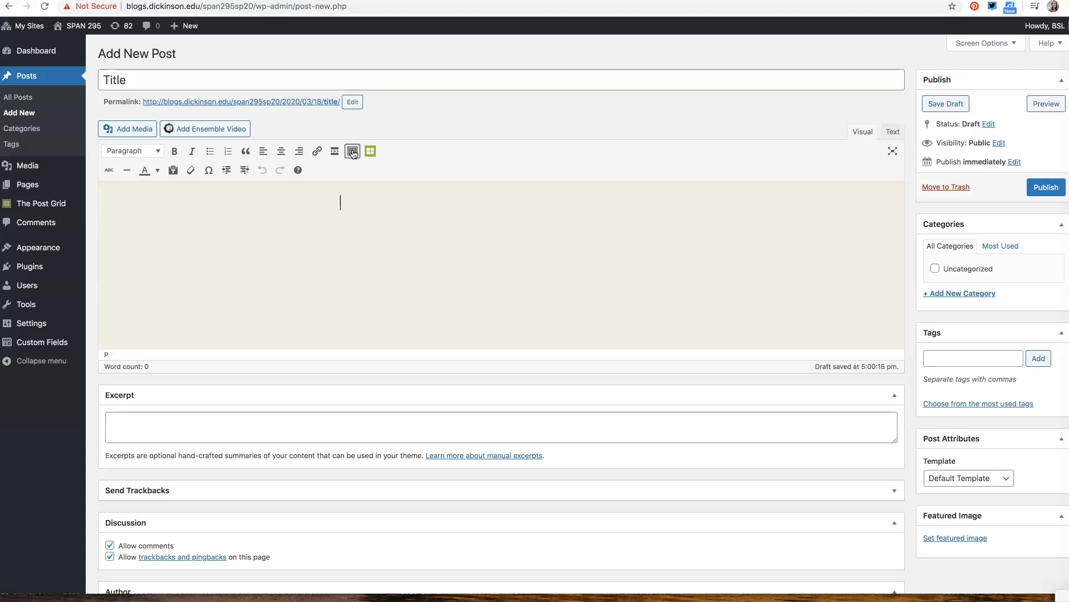
pyautogui.click(352, 153)
pyautogui.click(354, 152)
# Enter "Type text." in the body of the new post.
pyautogui.write('TYpe')
pyautogui.press('BackSpace')
pyautogui.press('BackSpace')
pyautogui.press('BackSpace')
pyautogui.write('ype text.')
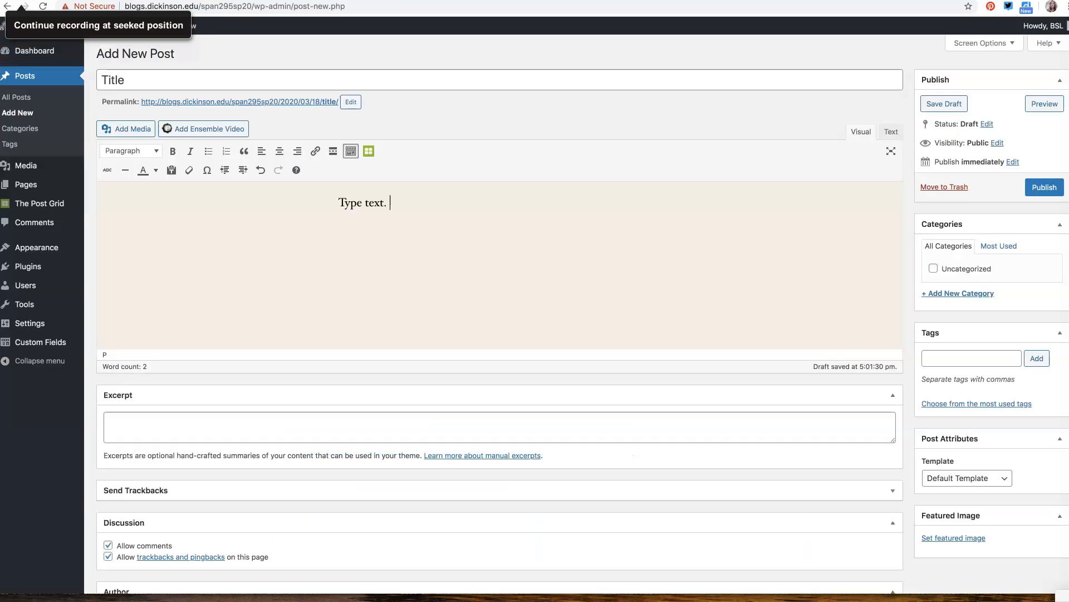
# Add the Center for Advising, Internships & Lifelong Career Development welcome text below "Type text." in the post body.
pyautogui.click(395, 201)
pyautogui.hotkey('ctrl', 'a')
pyautogui.write('Before first-year students even set foot on campus, the Center for Advising, Internships & Lifelong Career Development begins the academic advising and career support process. Conversations with faculty and advisors help students select their first semester classes so they start college on a path that reflects their authentic interests. Their first-year seminar professor will serve as their faculty advisor until they declare a major, and center staff will continue to connect them with opportunities based on their personal priorities—which are likely to develop and change over time! The center offers workshops, networking opportunities, alumni guest speakers, one-on-one consultations and more, everything designed to equip students with the tools they need for success as Dickinson students and as graduates. They take on internships, research experiences, service commitments and study abroad opportunities to build their portfolios, all with guidance from our expert team along the way. And the support of the center does not stop at graduation. Dickinsonians have lifelong access to our alumni network and to the center’s professional development services: first jobs and career changes, internships and externships, graduate school and fellowships—we’re here to help you achieve your goals.')
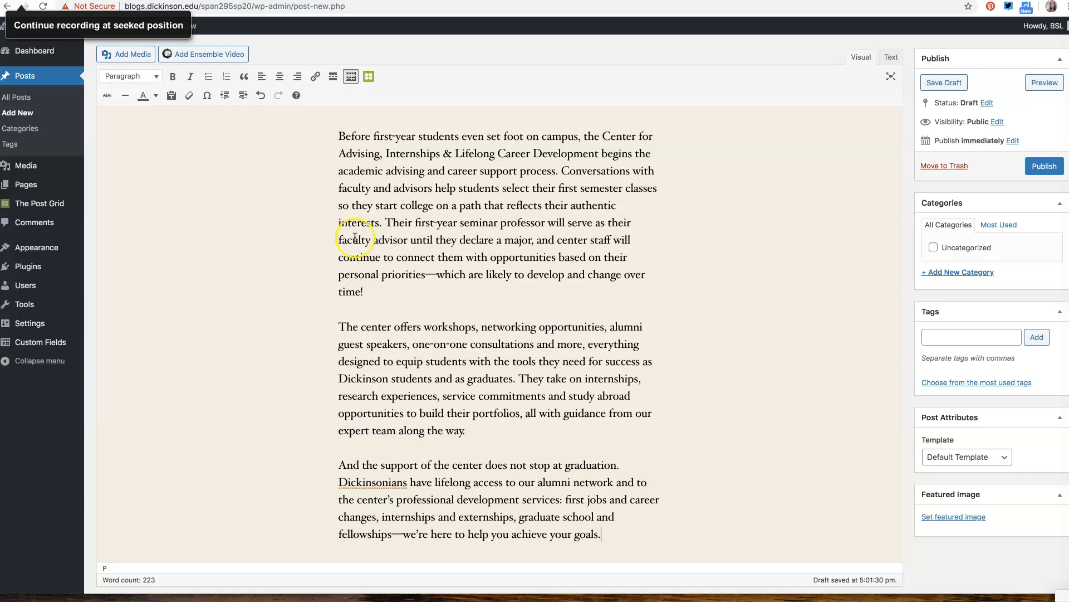
pyautogui.scroll(5, 309, 250)
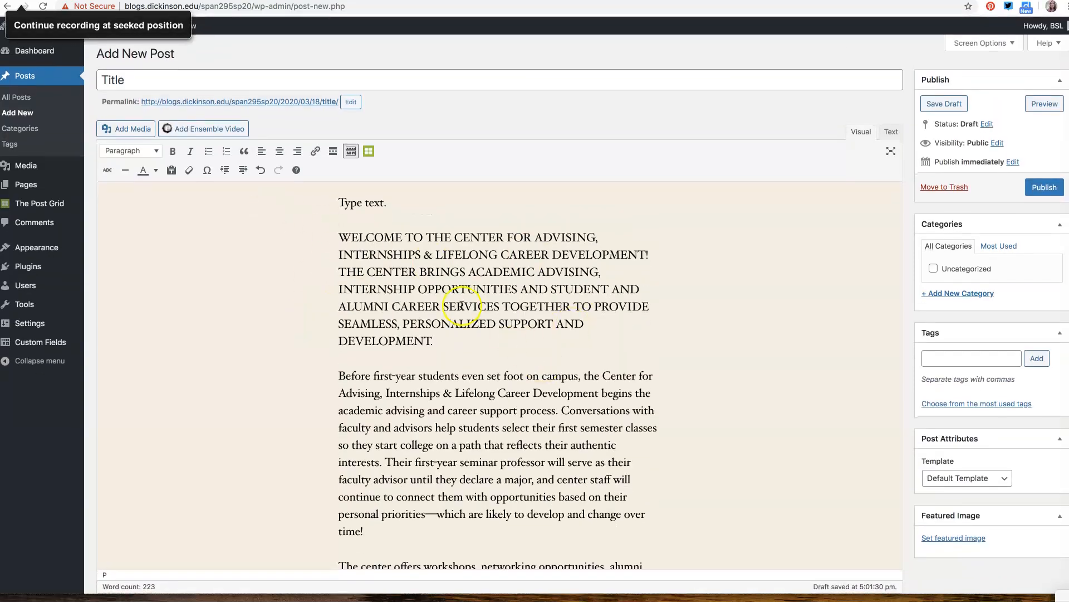
# Select the church image in the post's media library and upload the snickerdoodle cookie image from the Downloads folder in Finder.
pyautogui.click(110, 131)
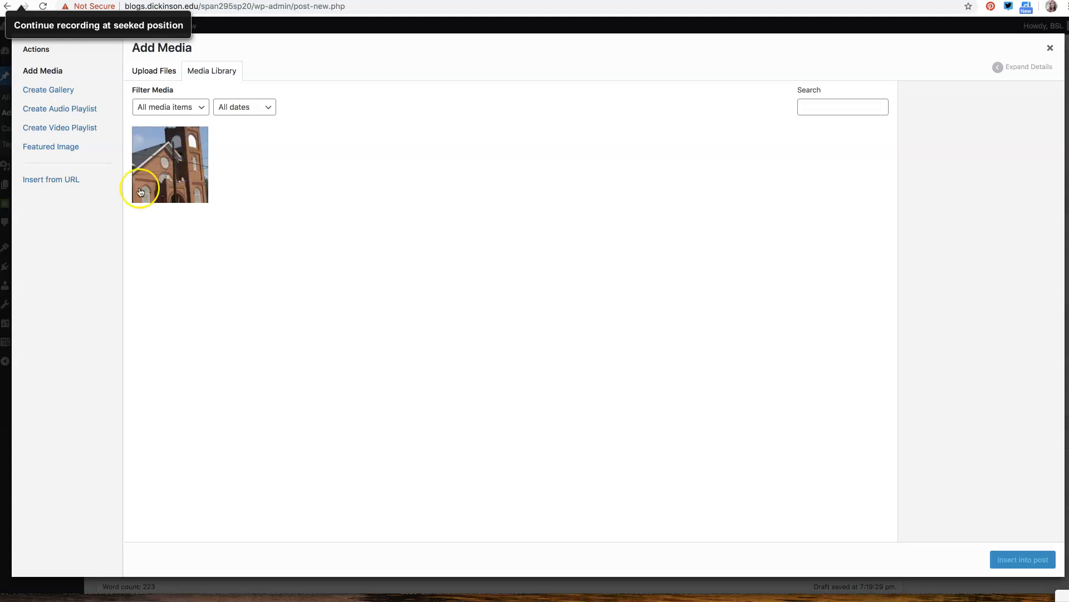
pyautogui.click(173, 157)
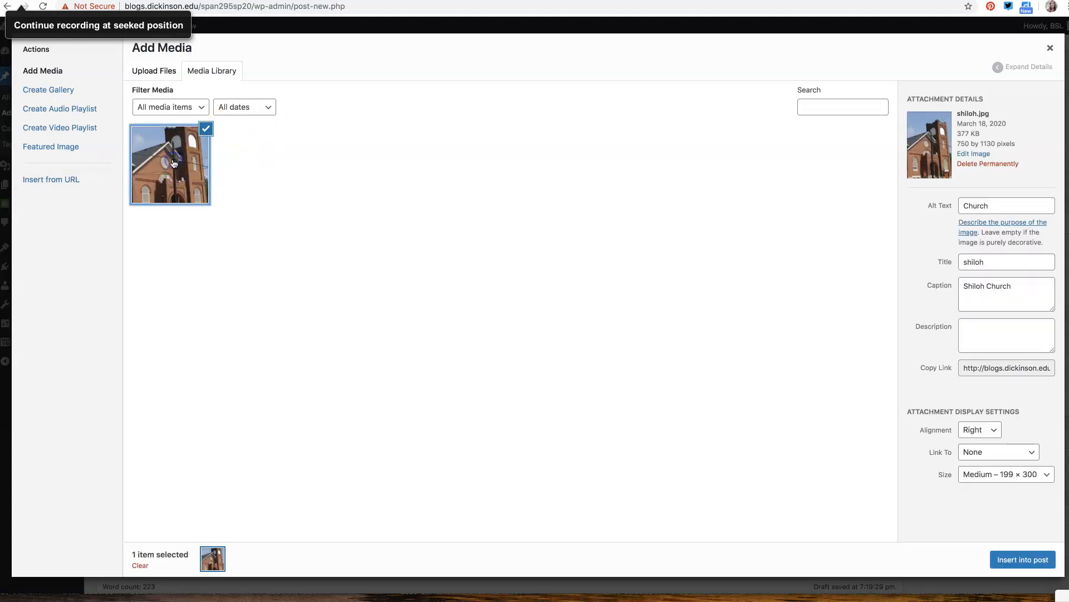
pyautogui.click(148, 73)
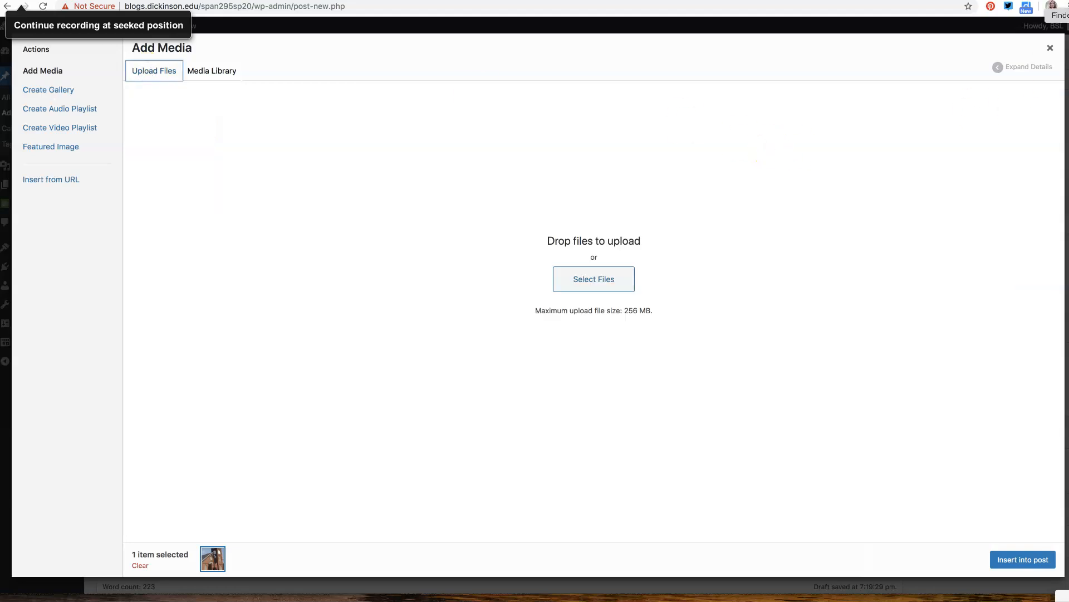
pyautogui.click(1068, 15)
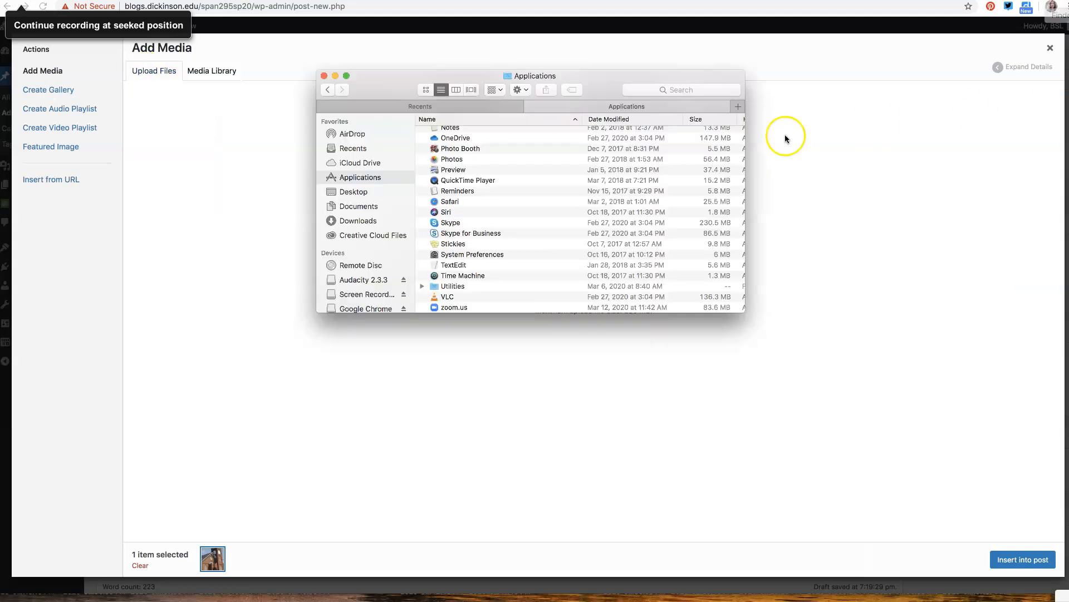
pyautogui.click(348, 221)
pyautogui.click(440, 134)
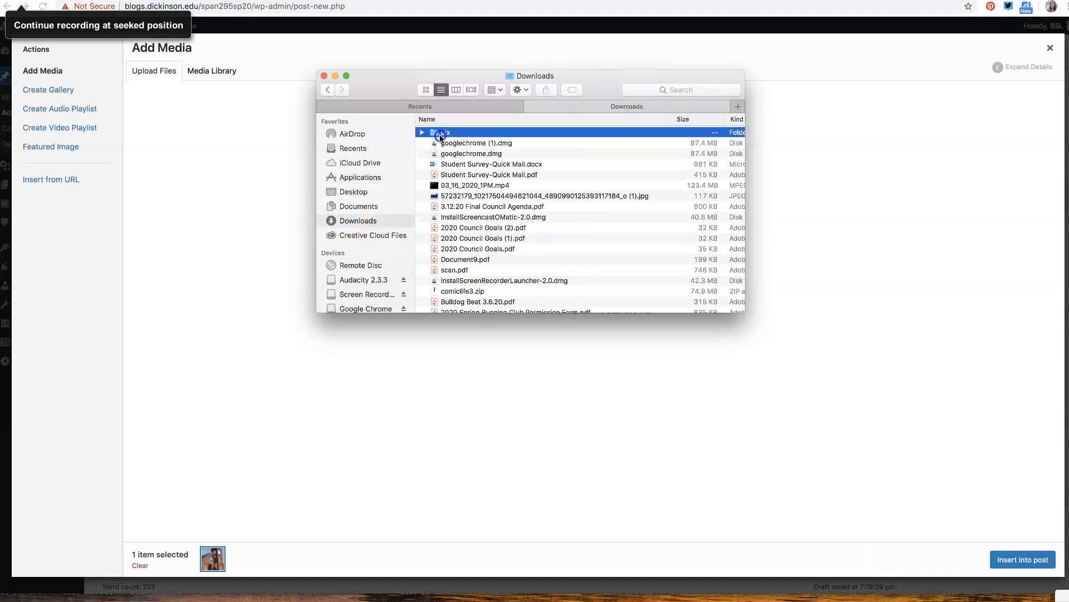
pyautogui.doubleClick(440, 134)
pyautogui.moveTo(448, 134); pyautogui.dragTo(231, 260)
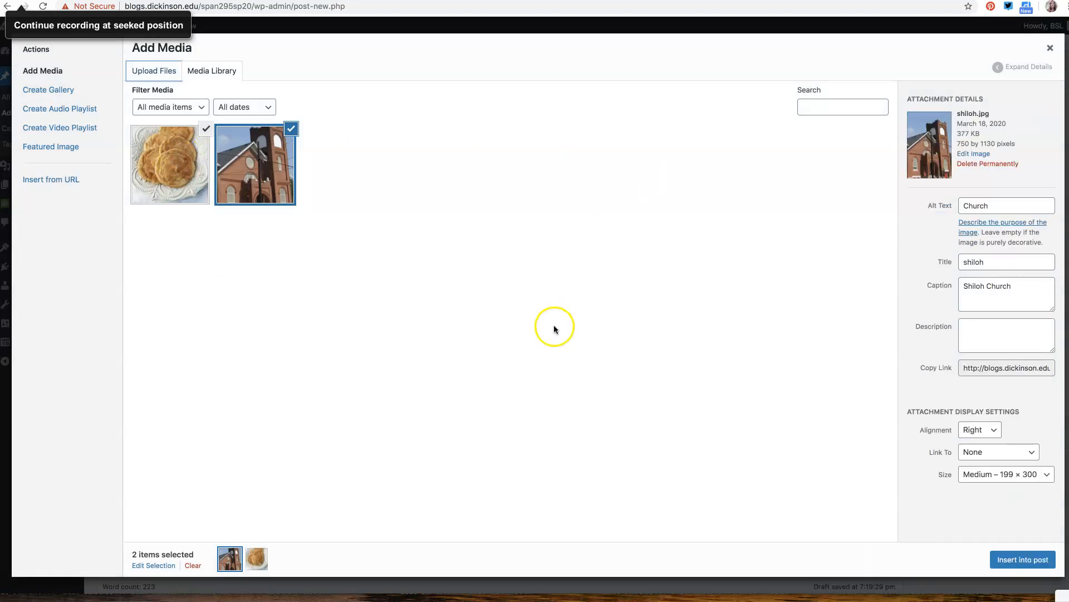
# Set the cookie image's alt text to "Cookie" and its caption to "Snickerdoodle recipe".
pyautogui.click(203, 175)
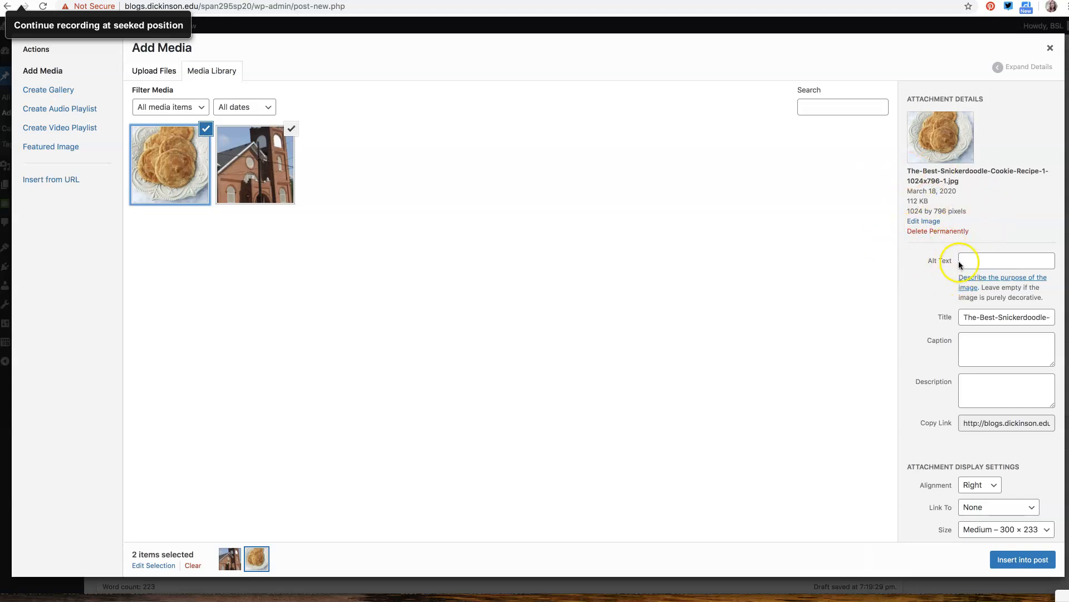
pyautogui.click(983, 261)
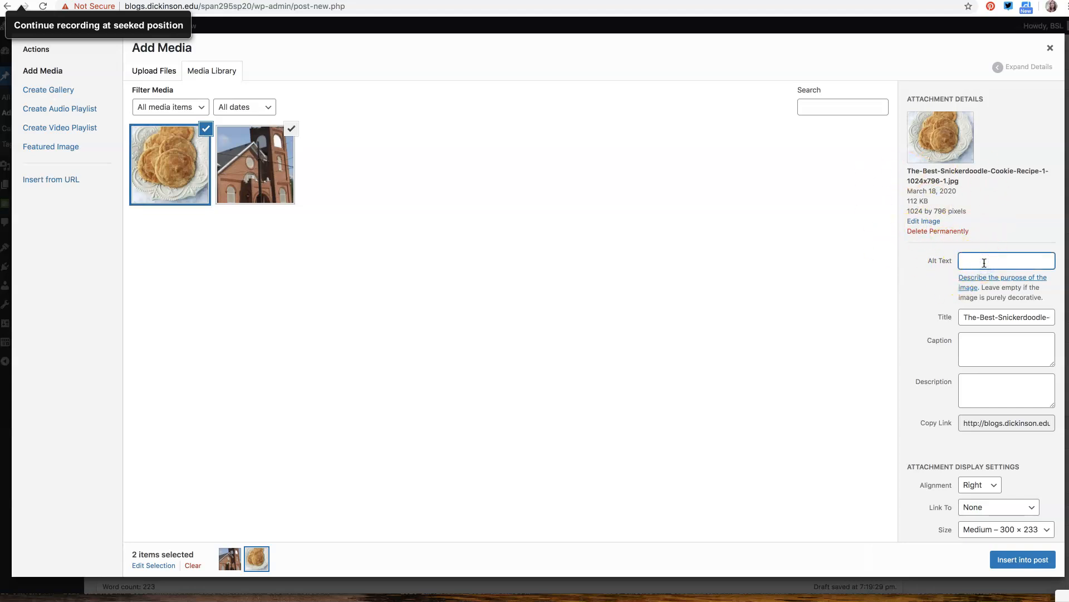
pyautogui.write('Cookie')
pyautogui.click(969, 343)
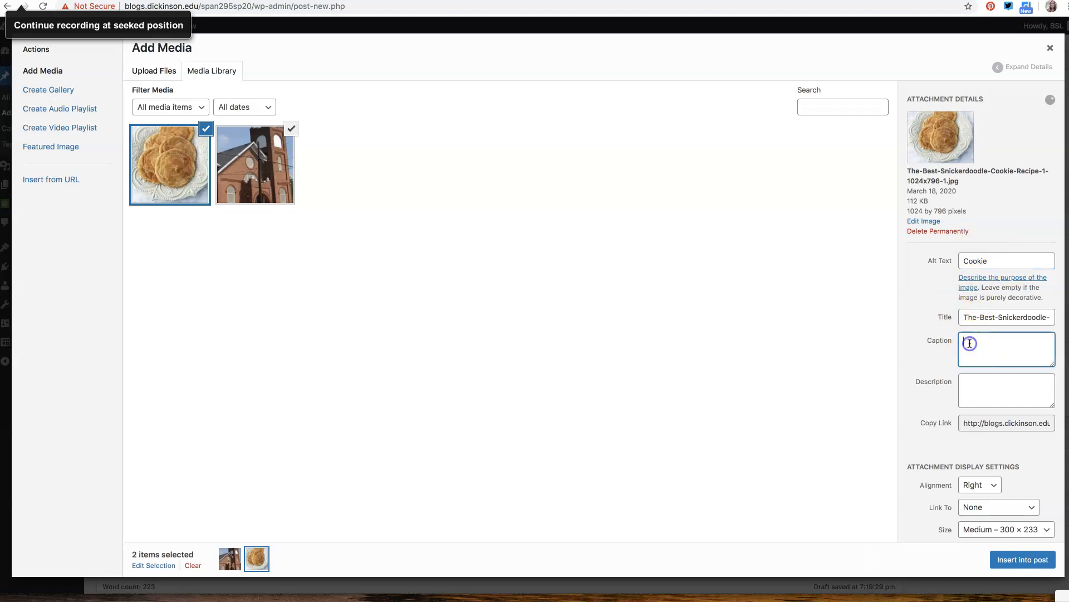
pyautogui.write('Snickerdoodle recipe')
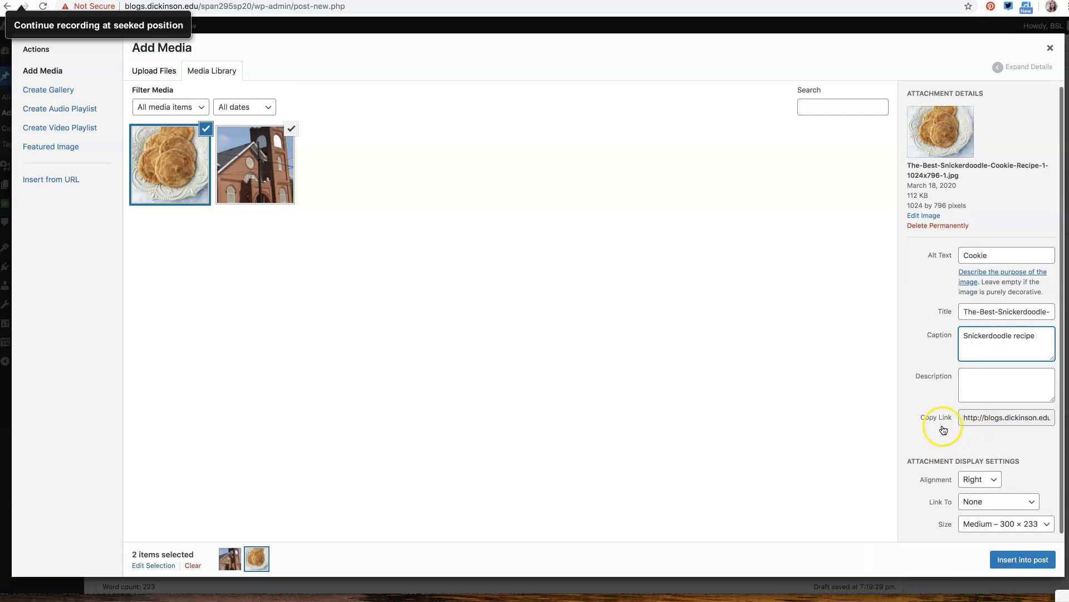
pyautogui.scroll(-1, 947, 434)
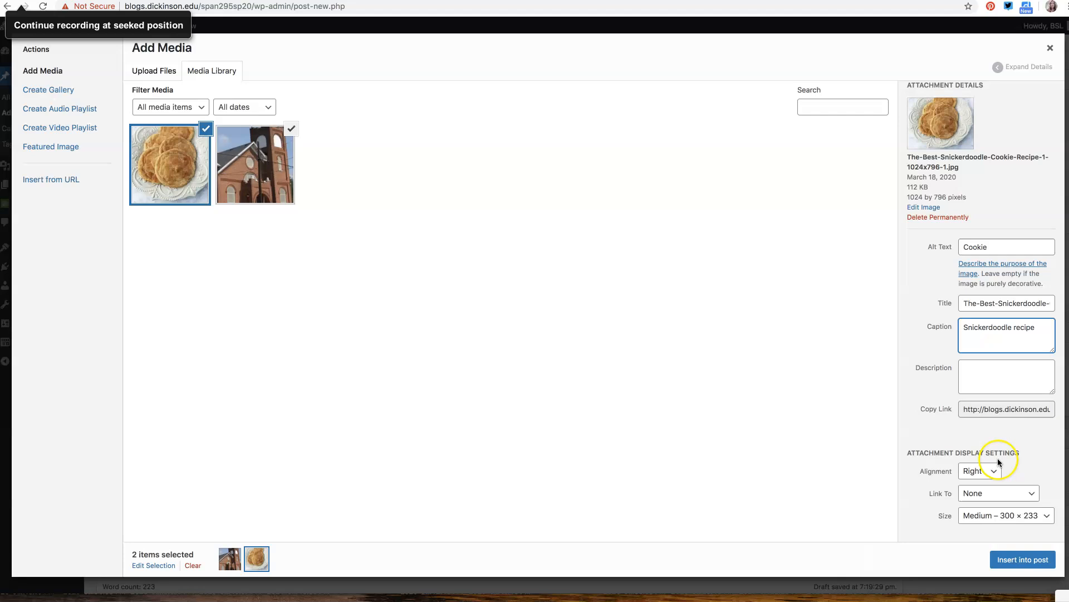
# Set the cookie image's display alignment to Right and its size to Medium – 300 × 233.
pyautogui.click(981, 470)
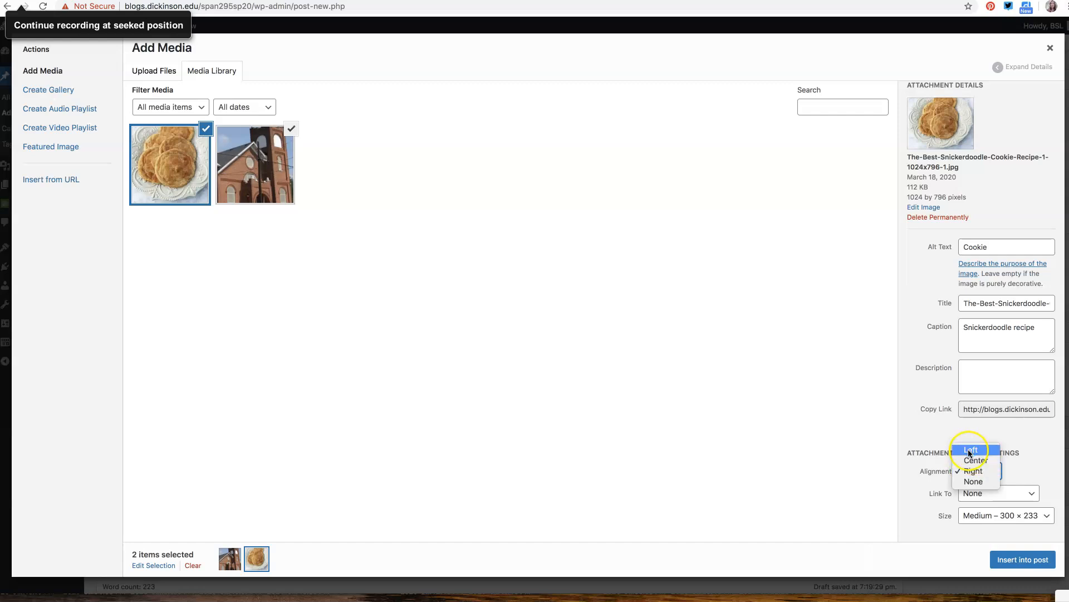
pyautogui.click(974, 471)
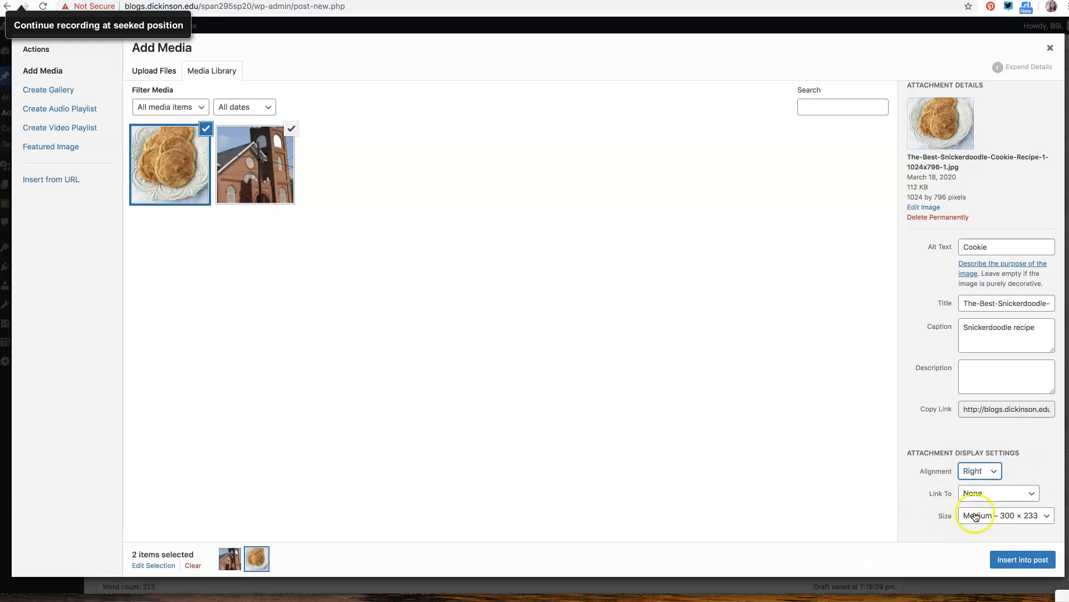
pyautogui.click(1008, 519)
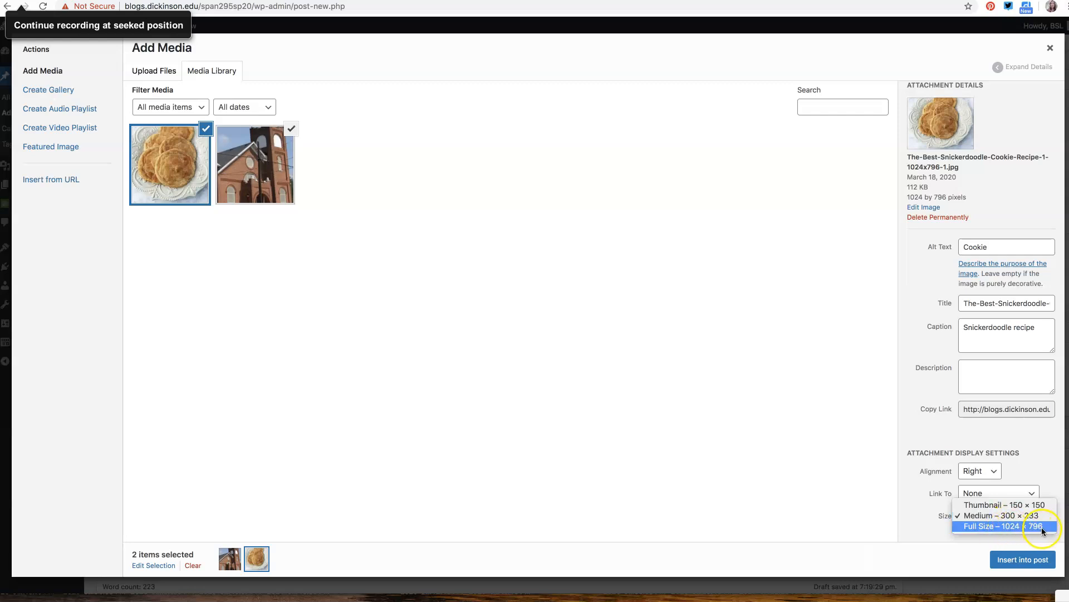
pyautogui.click(983, 517)
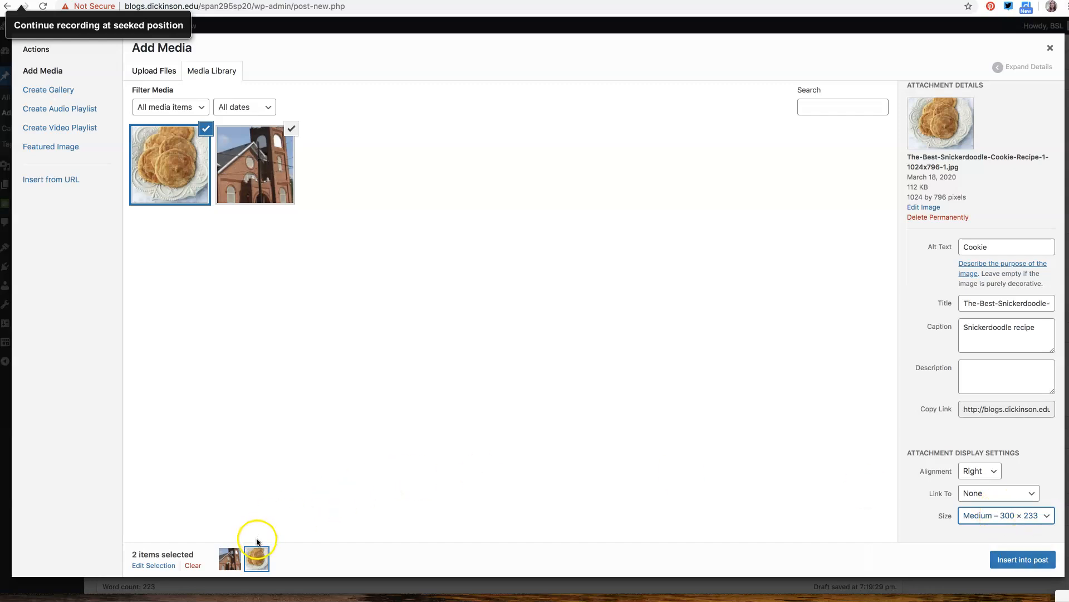
# Select both the church and cookie images in the media library and insert them into the post.
pyautogui.click(292, 129)
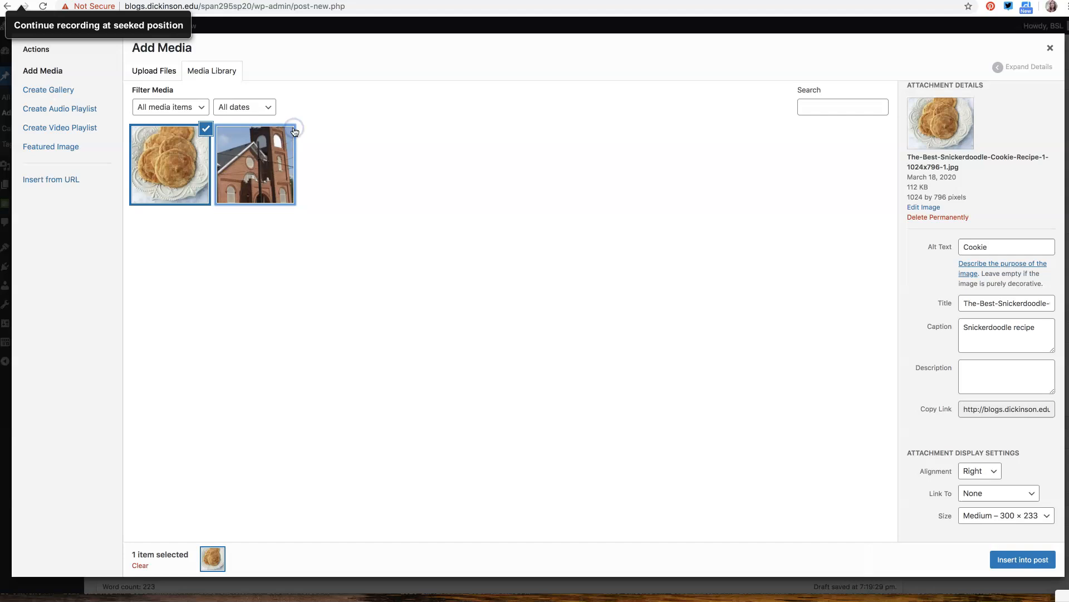
pyautogui.click(274, 147)
pyautogui.click(190, 145)
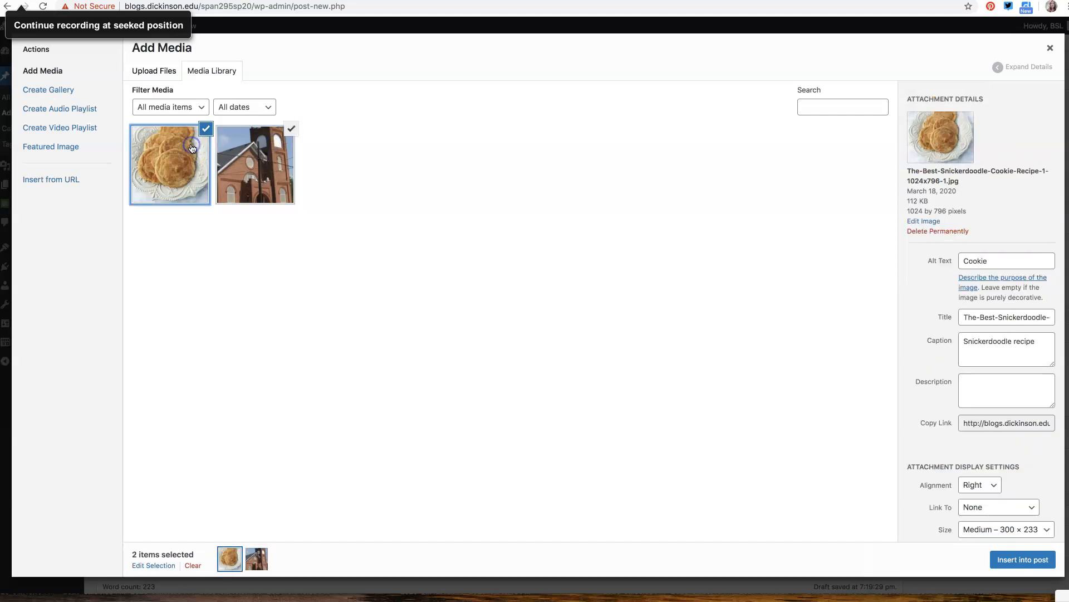
pyautogui.click(250, 151)
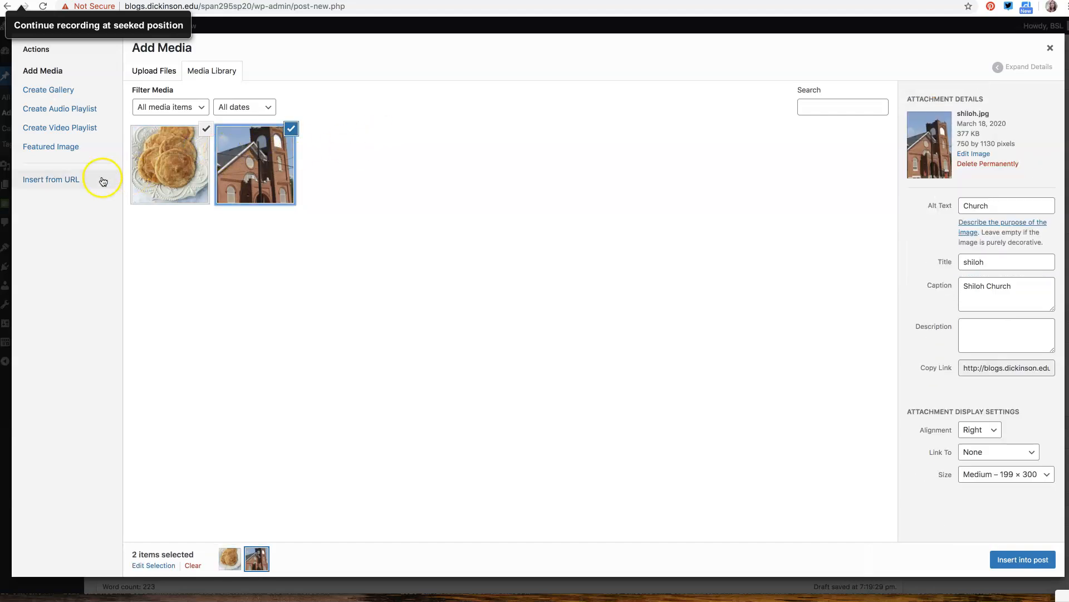
pyautogui.click(161, 175)
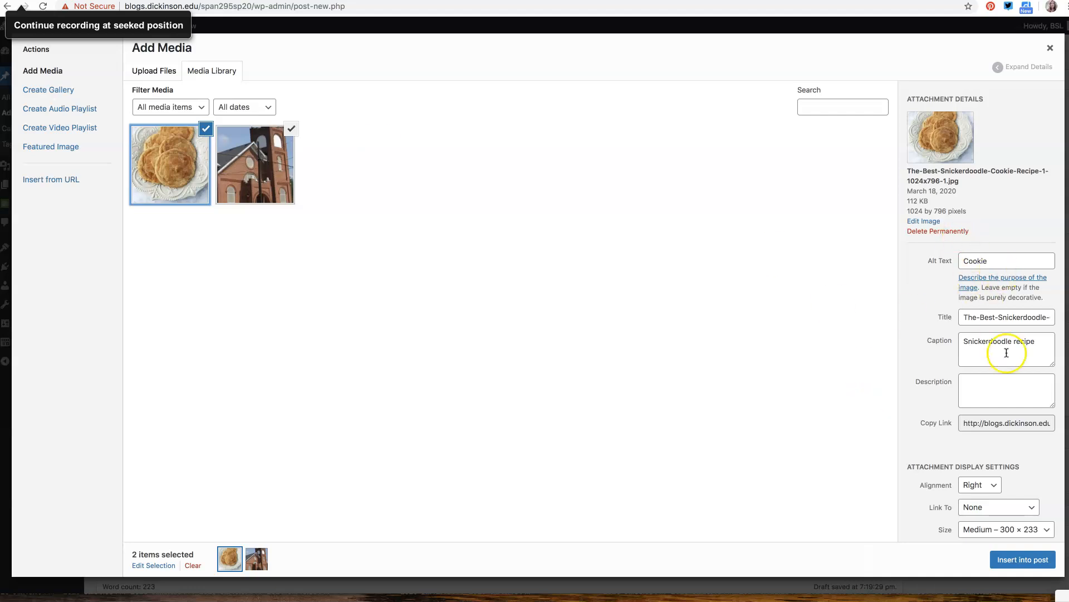
pyautogui.scroll(-1, 975, 488)
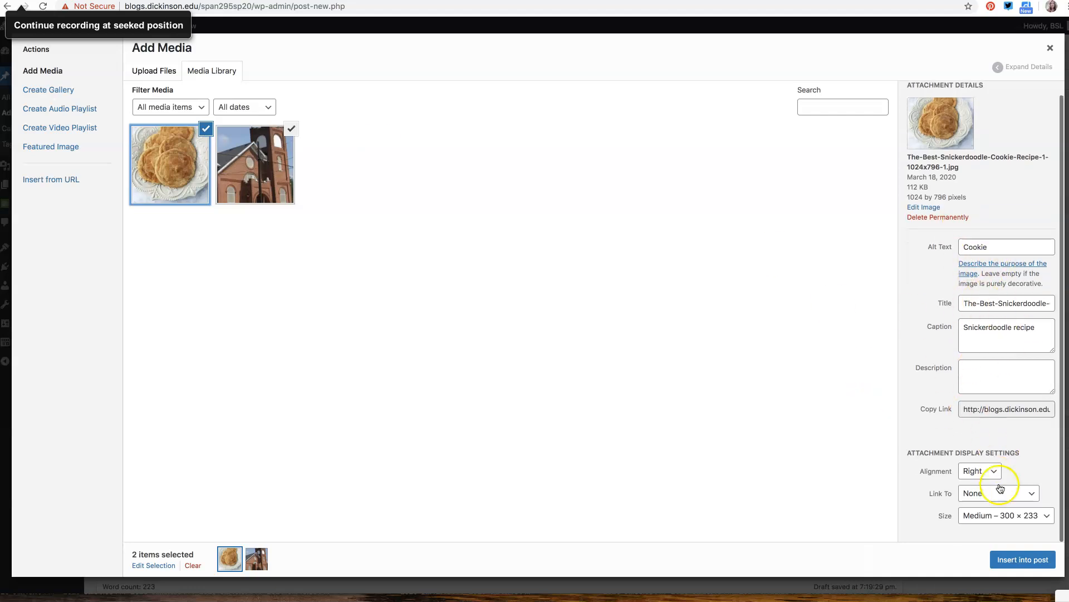
pyautogui.click(1021, 561)
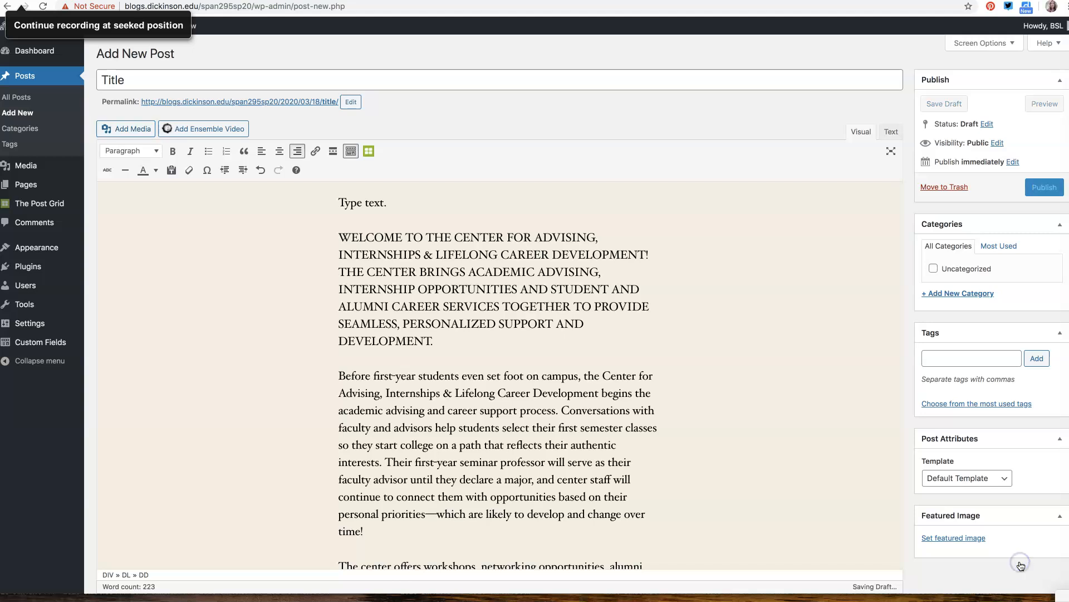
# Move the cookie image to the start of the paragraph beginning "And the support of the center".
pyautogui.scroll(-10, 706, 396)
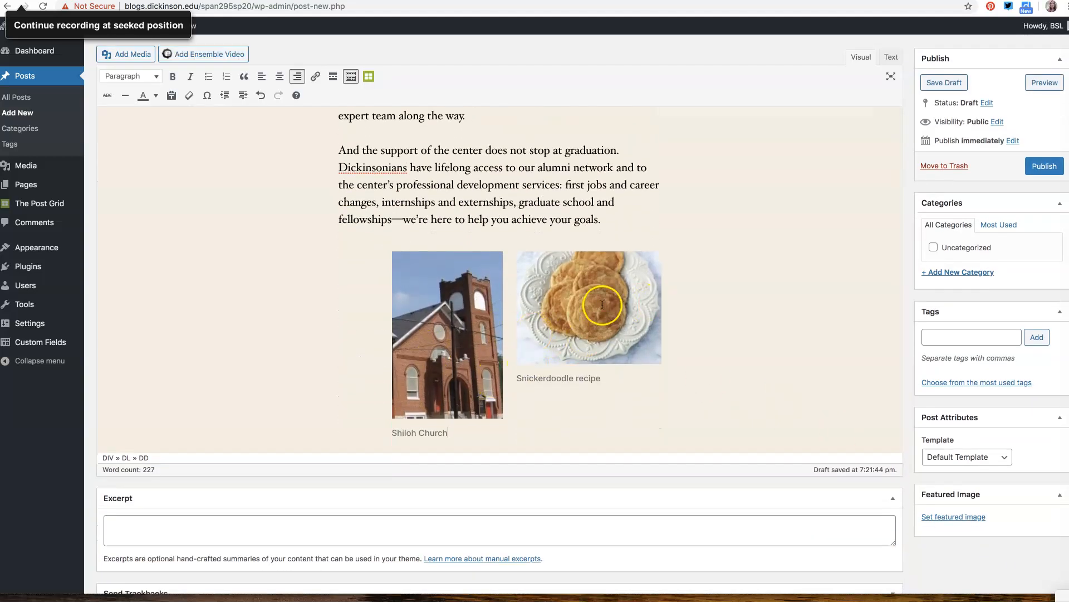
pyautogui.click(559, 295)
pyautogui.click(488, 308)
pyautogui.click(588, 300)
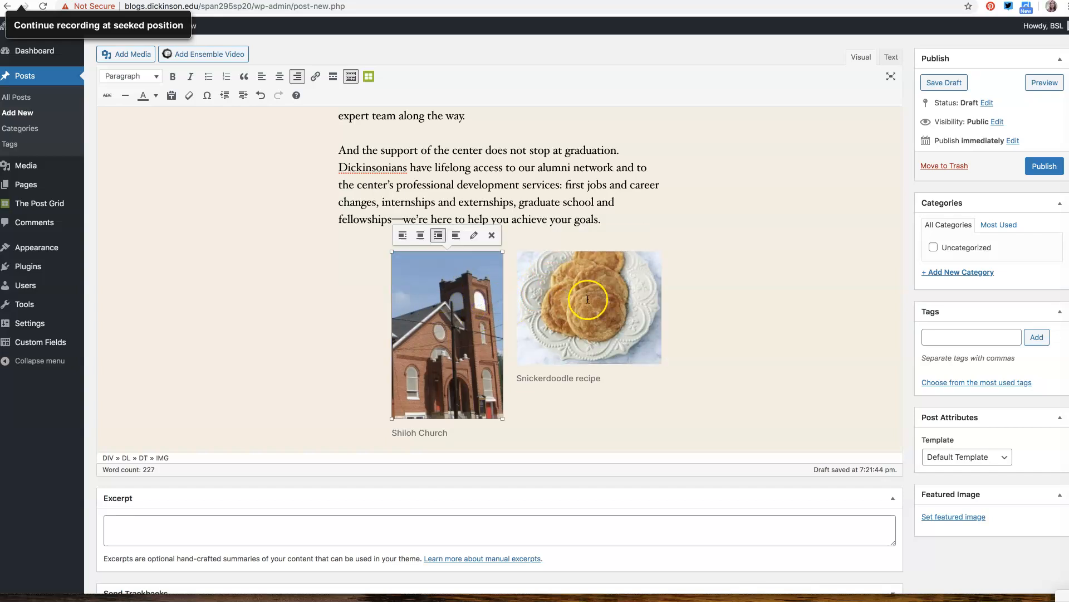
pyautogui.moveTo(585, 274); pyautogui.dragTo(342, 149)
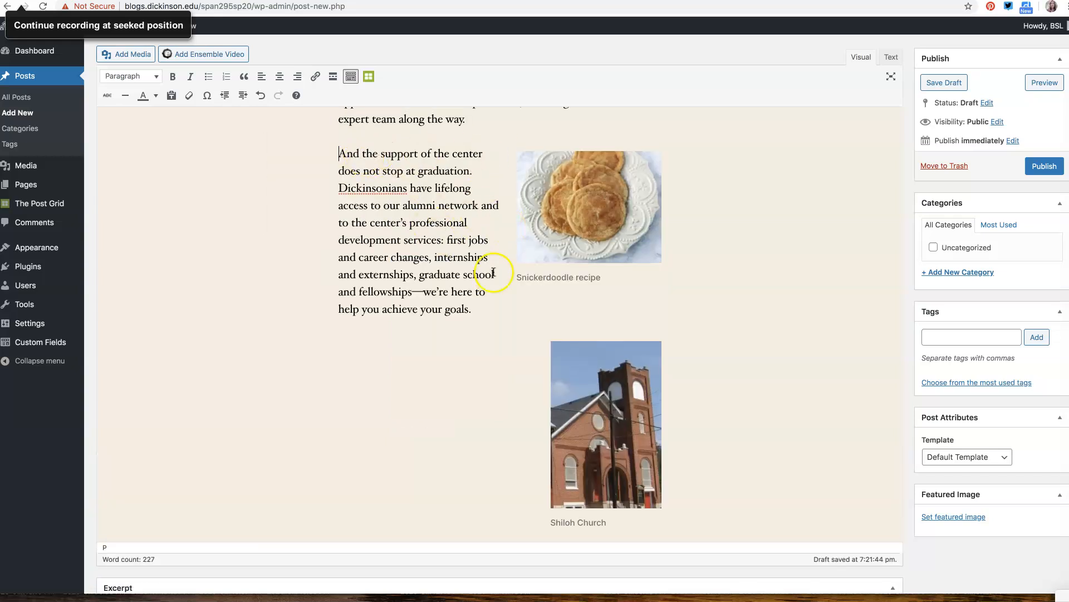
# Move the church image to the start of the paragraph beginning "The center offers workshops".
pyautogui.scroll(5, 490, 270)
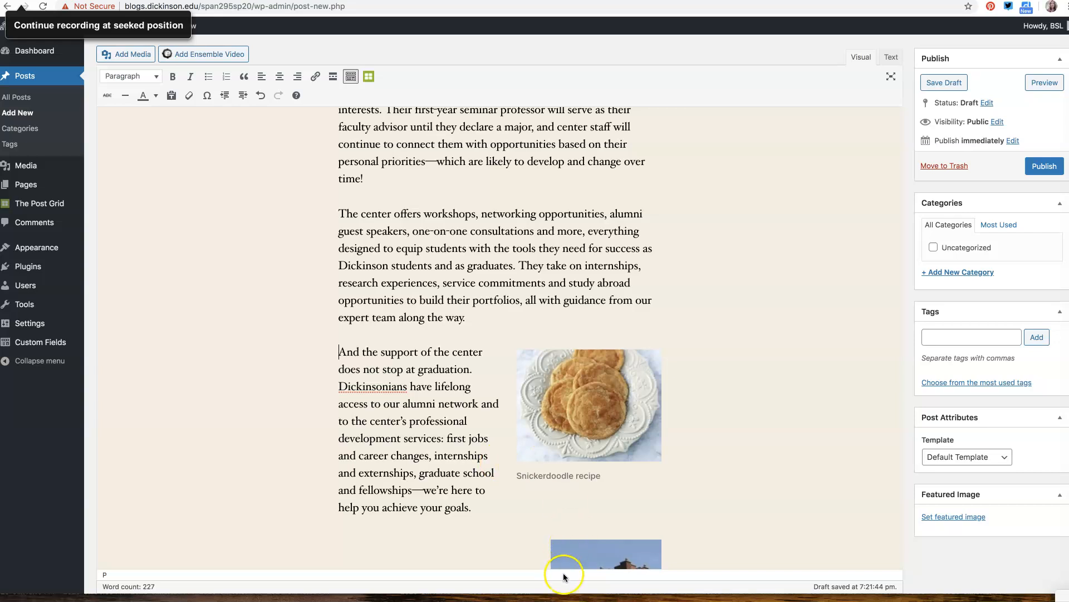
pyautogui.click(574, 544)
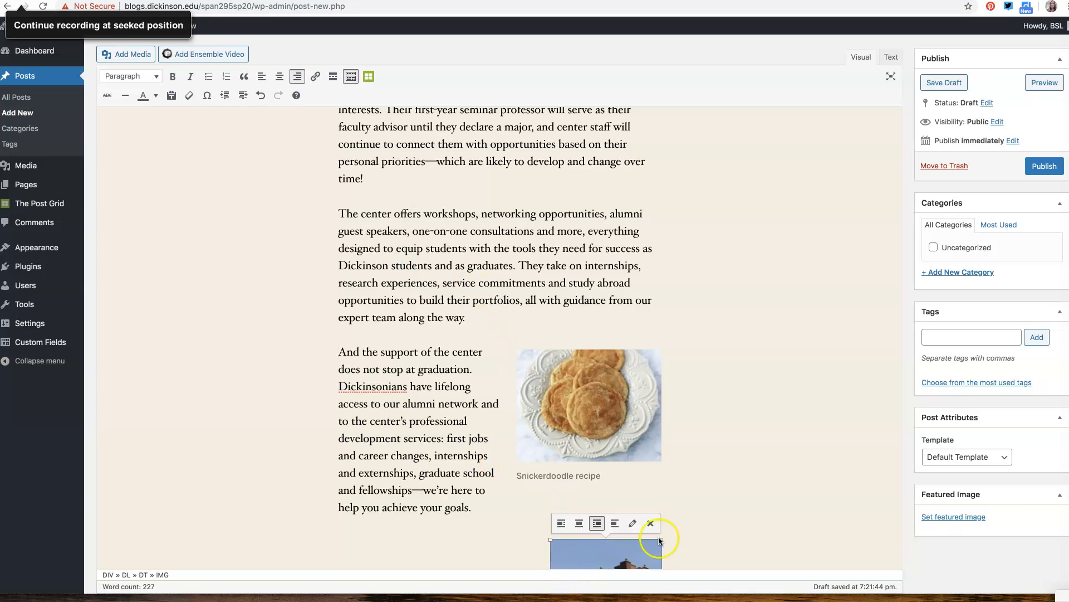
pyautogui.moveTo(590, 556); pyautogui.dragTo(339, 213)
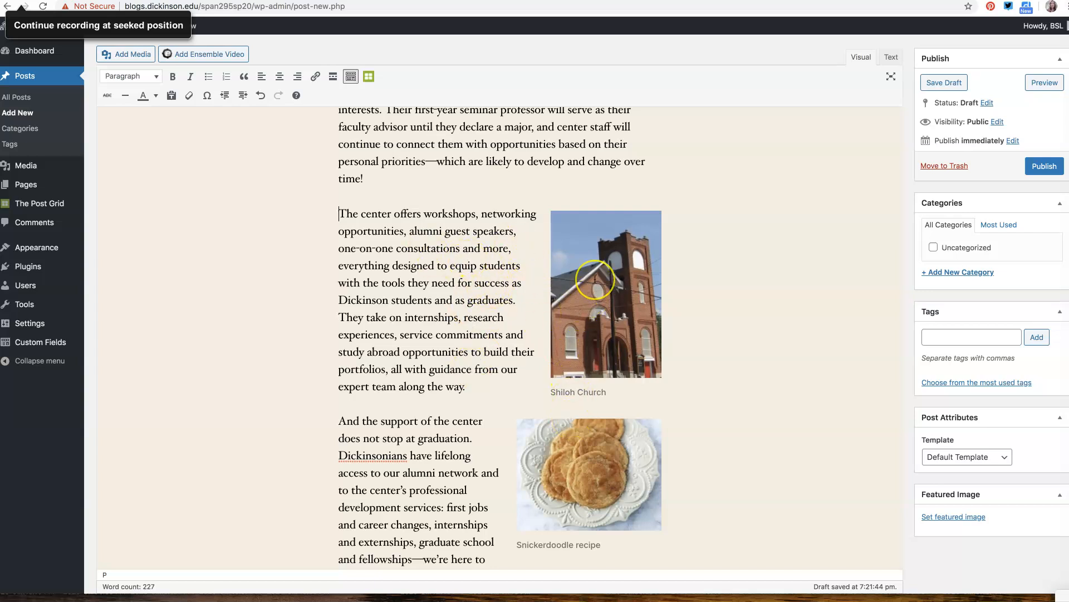
pyautogui.scroll(3, 595, 278)
pyautogui.scroll(-5, 547, 358)
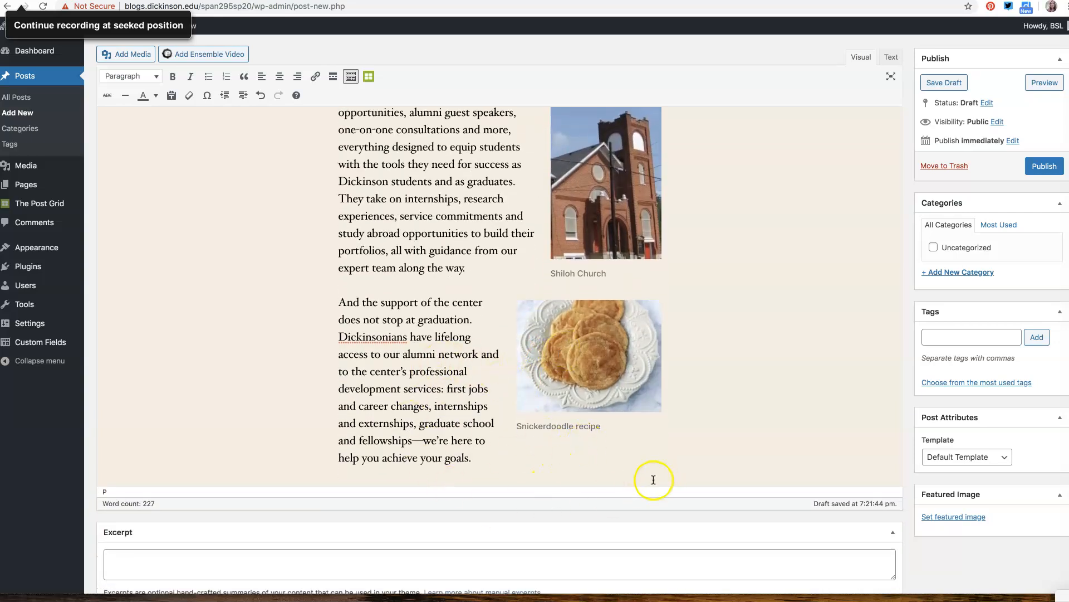
# Create a new gallery from the cookie and church images in the media library.
pyautogui.scroll(10, 370, 306)
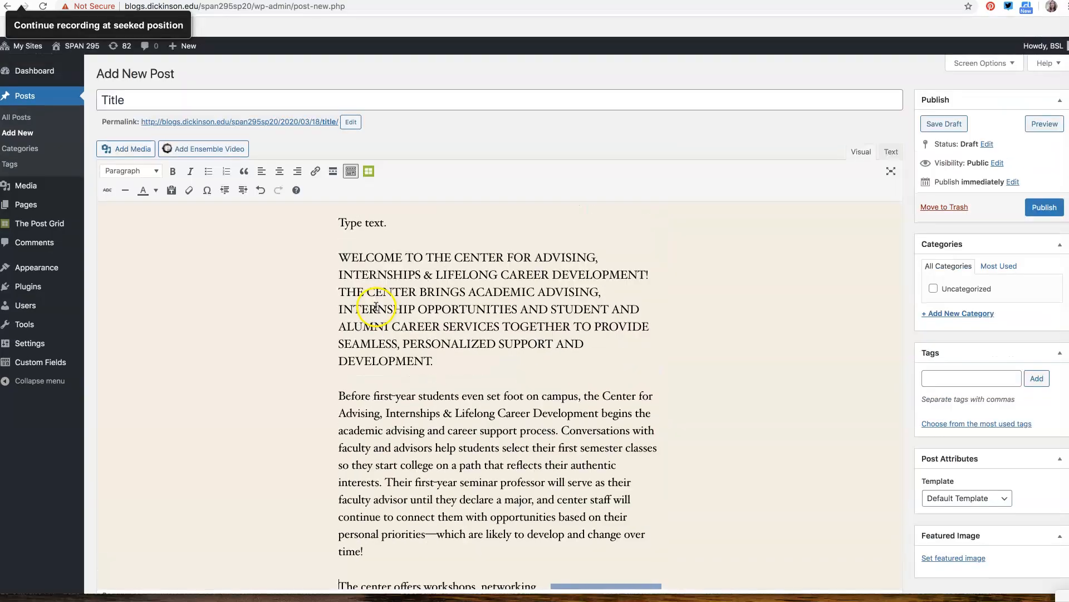
pyautogui.click(130, 139)
pyautogui.click(38, 92)
pyautogui.click(161, 165)
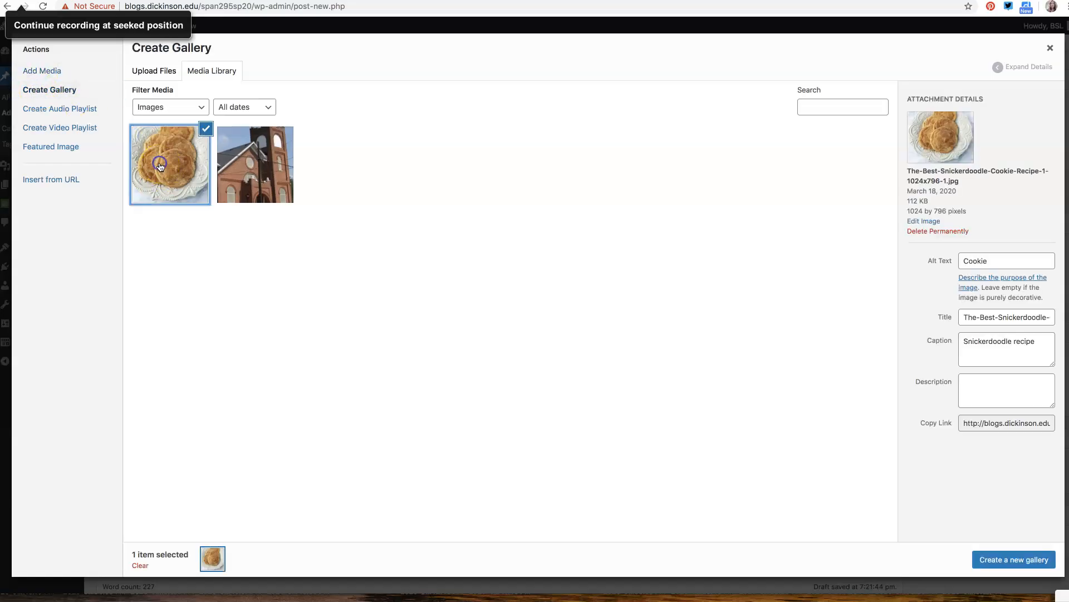
pyautogui.click(250, 180)
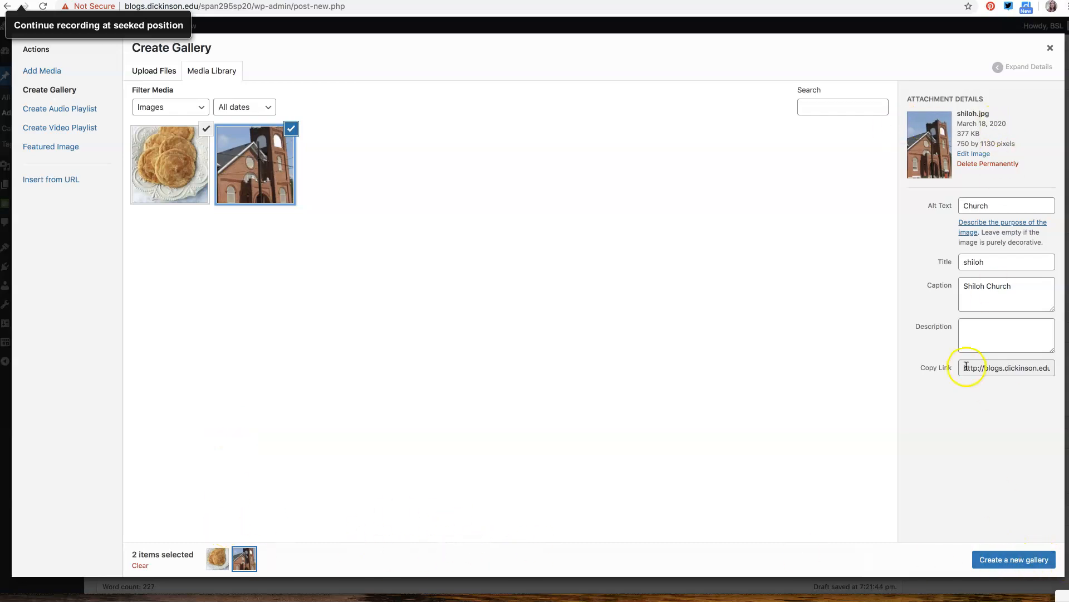
pyautogui.click(982, 560)
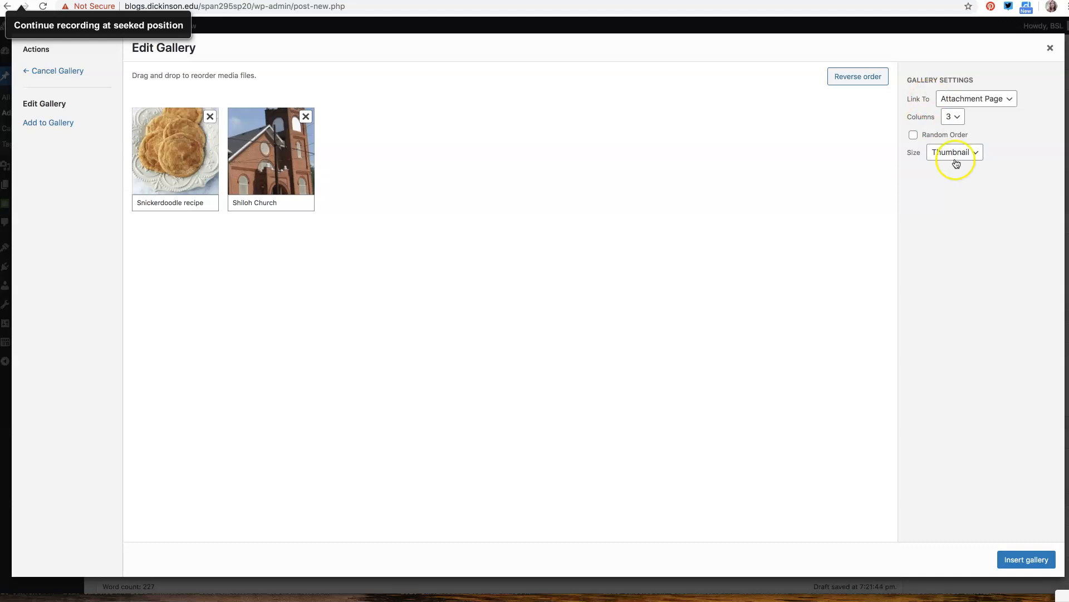
# Insert the gallery into the post with Thumbnail size and links to the Attachment Page.
pyautogui.click(955, 153)
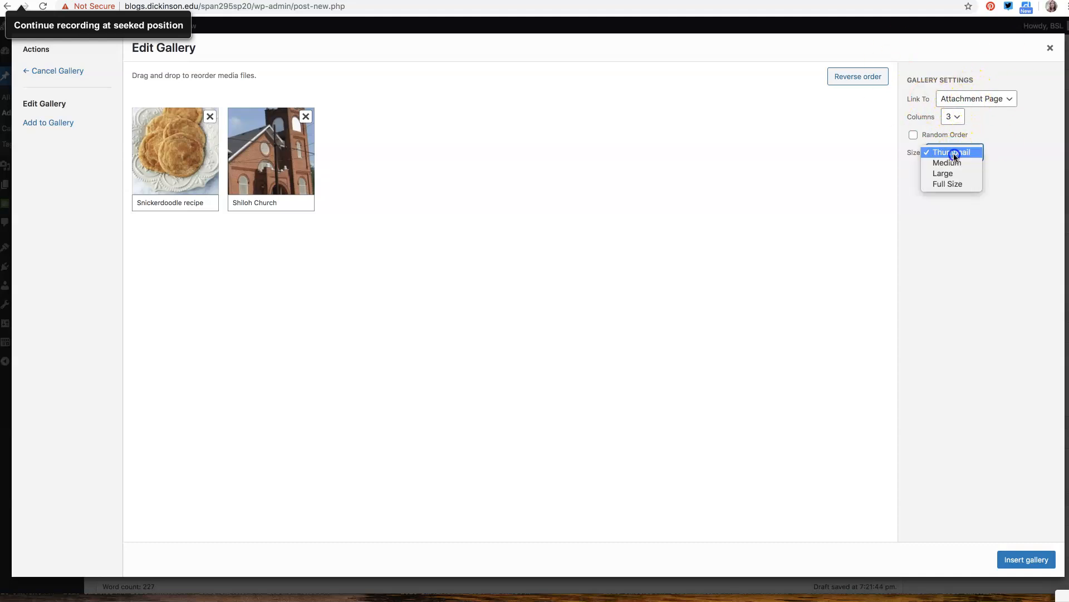
pyautogui.click(991, 99)
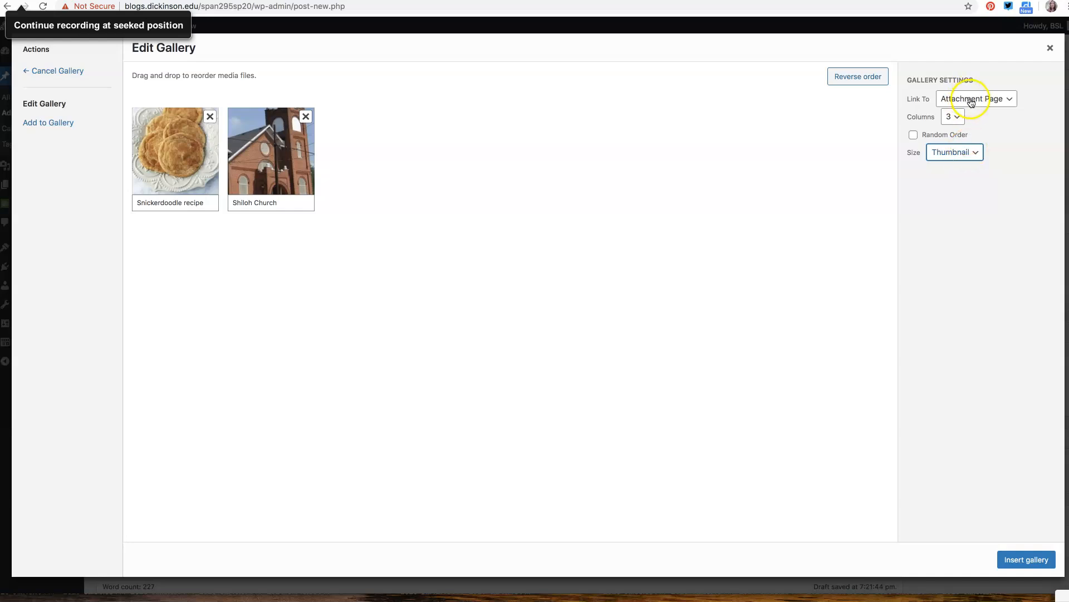
pyautogui.click(971, 102)
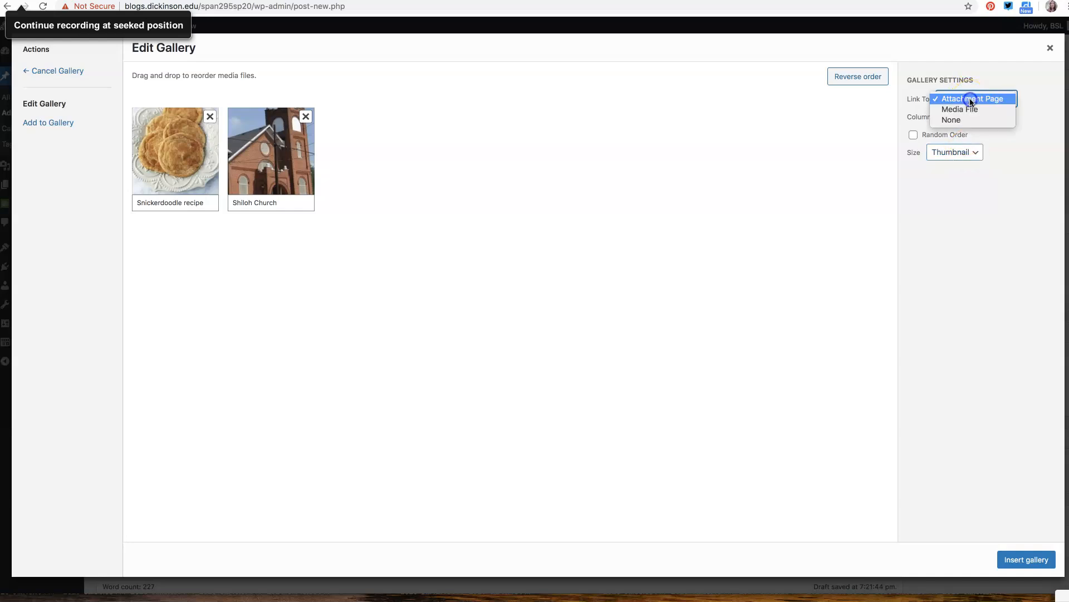
pyautogui.click(1005, 79)
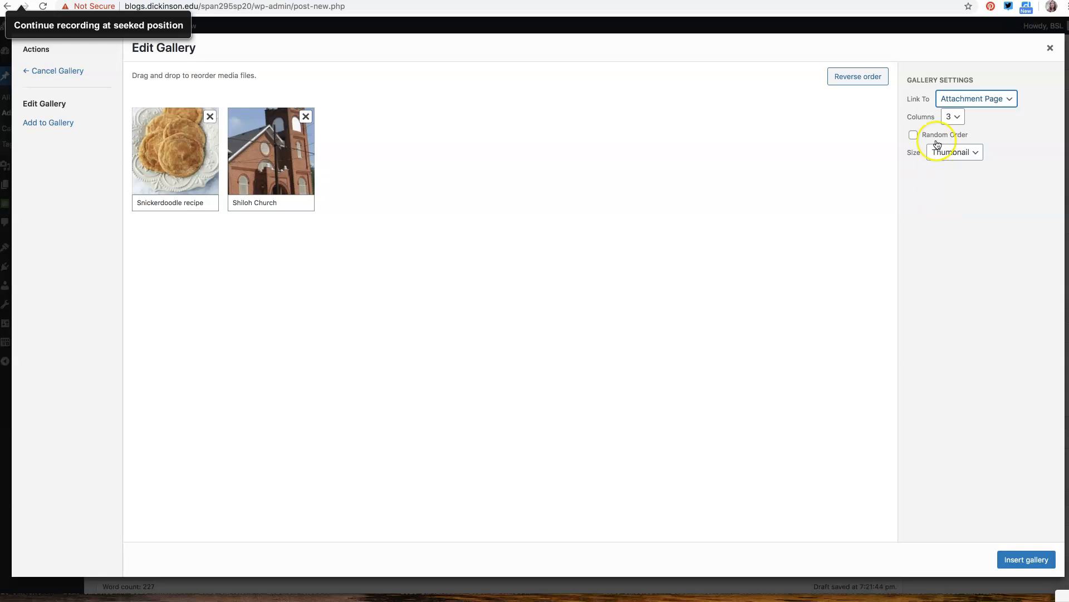
pyautogui.click(1017, 561)
pyautogui.scroll(-10, 589, 460)
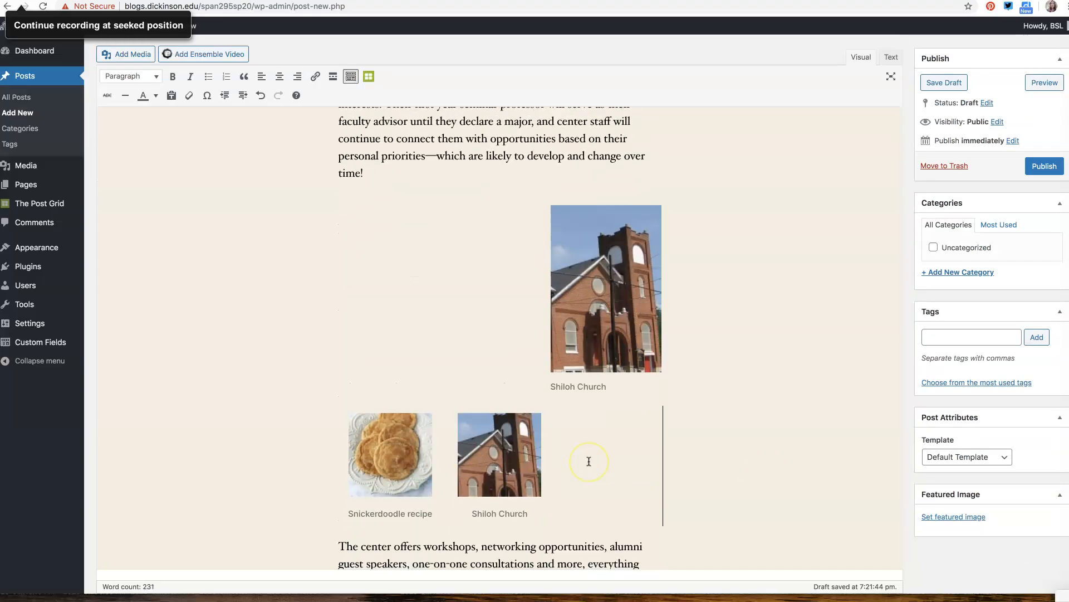
pyautogui.click(464, 405)
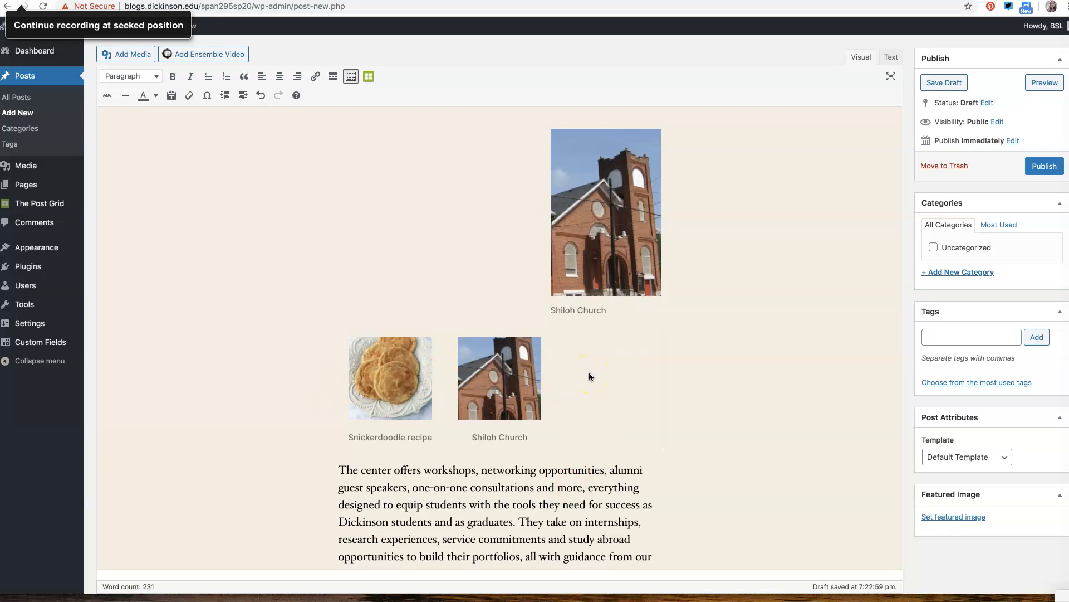
pyautogui.scroll(7, 589, 373)
pyautogui.scroll(-8, 590, 372)
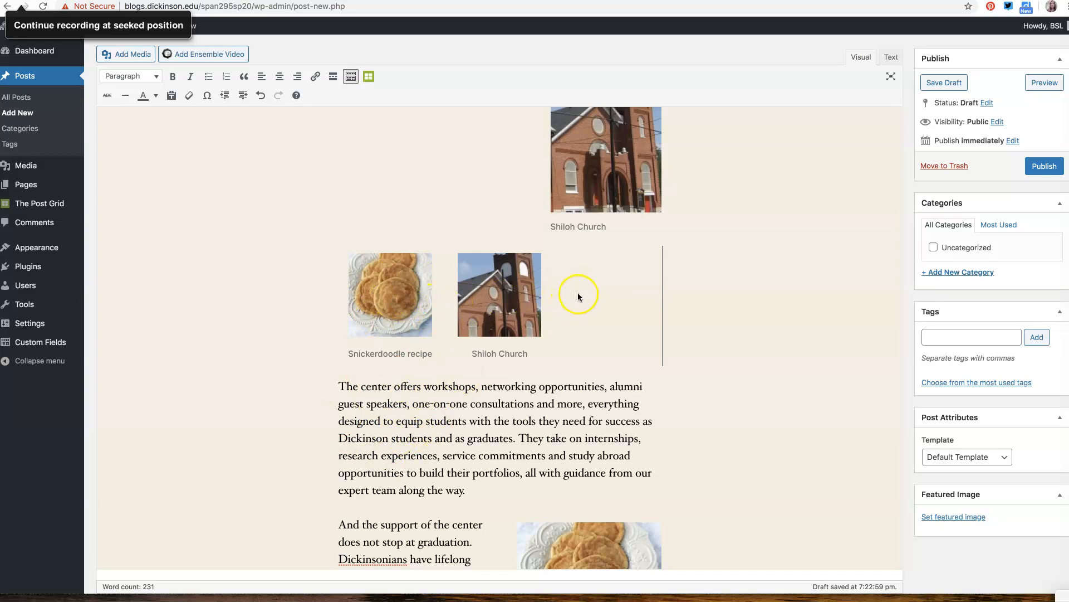
pyautogui.scroll(10, 558, 317)
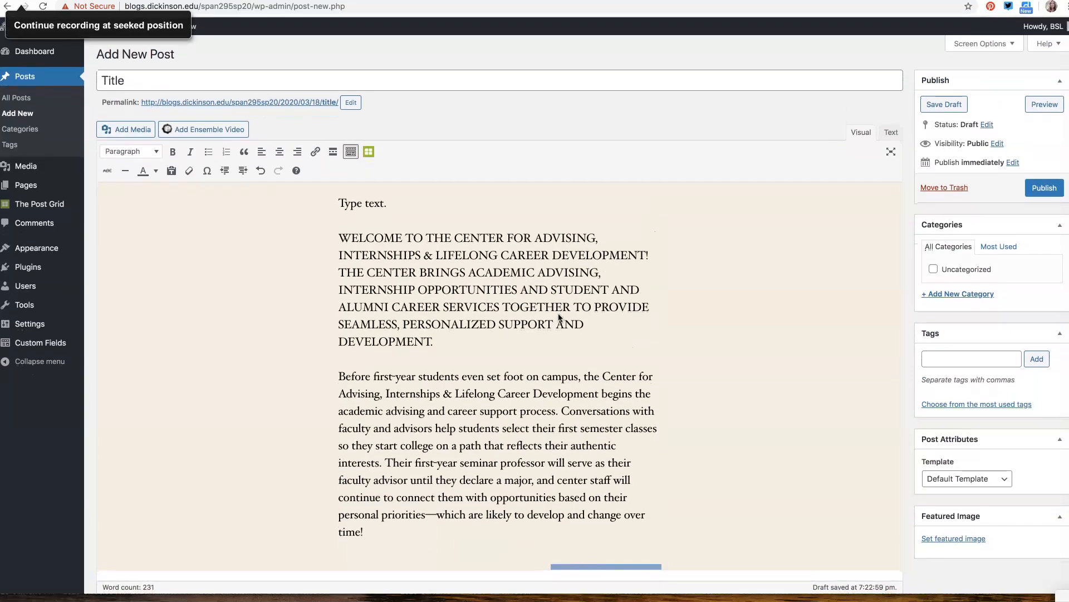
# Align the large Shiloh Church image left and move it to the start of the paragraph beginning "Before first-year students".
pyautogui.scroll(-7, 562, 391)
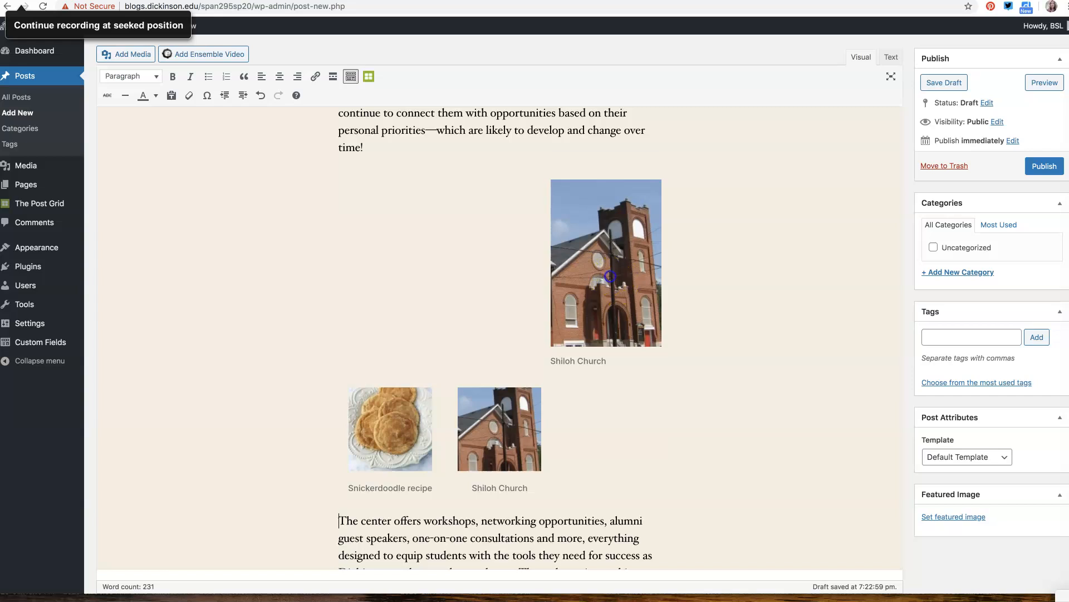
pyautogui.click(601, 252)
pyautogui.click(617, 240)
pyautogui.click(561, 164)
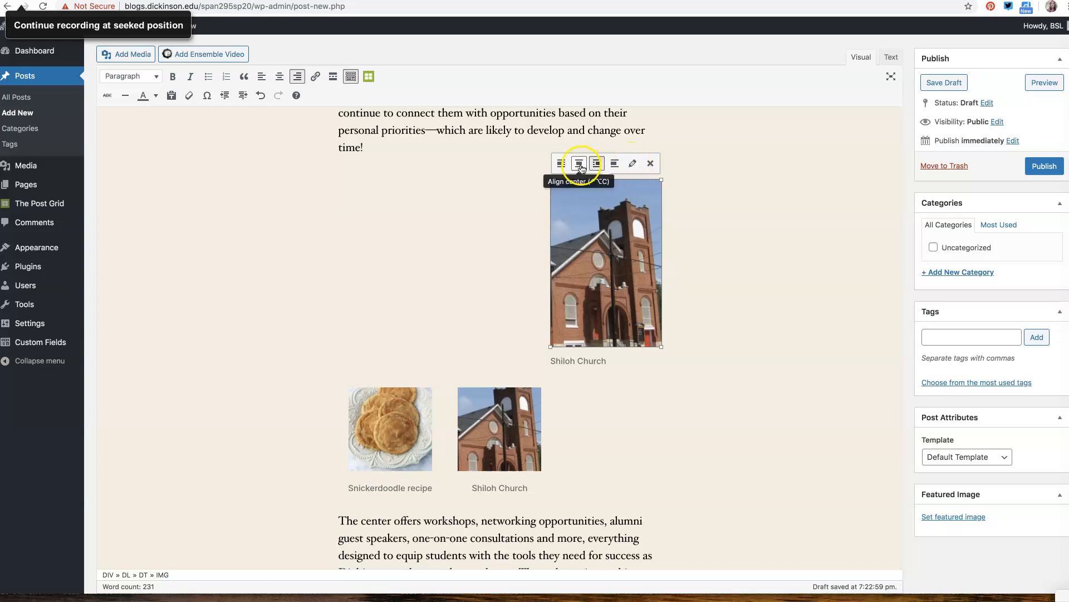
pyautogui.click(561, 163)
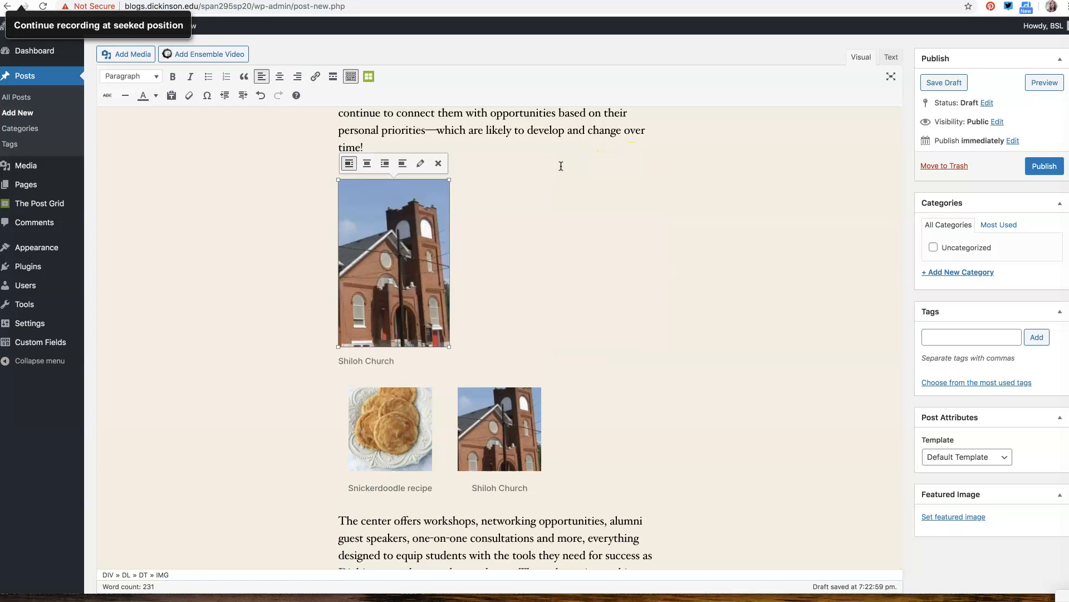
pyautogui.scroll(5, 425, 286)
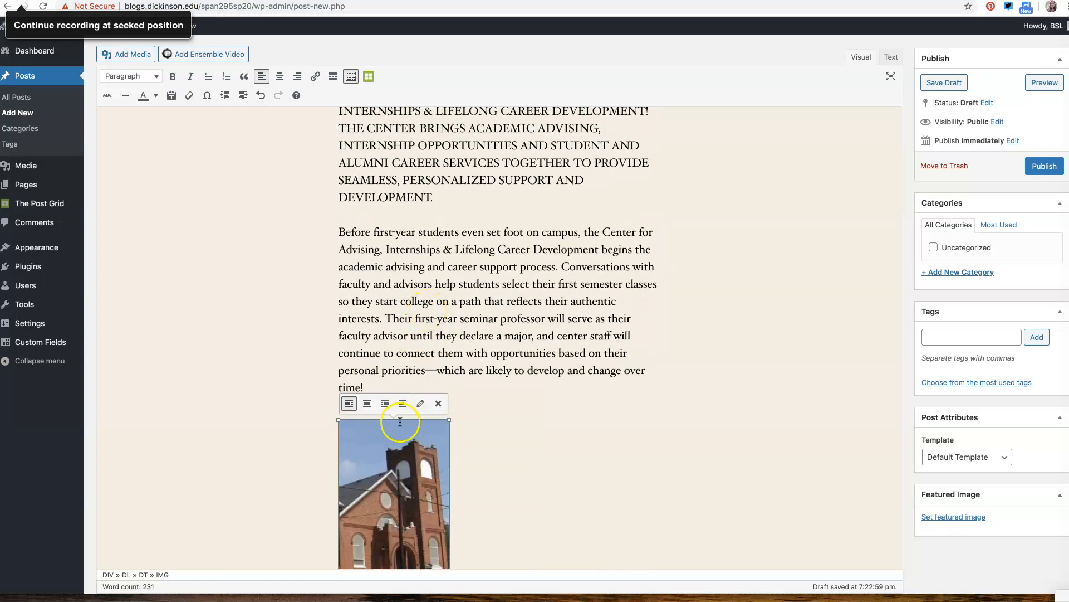
pyautogui.moveTo(400, 421); pyautogui.dragTo(342, 230)
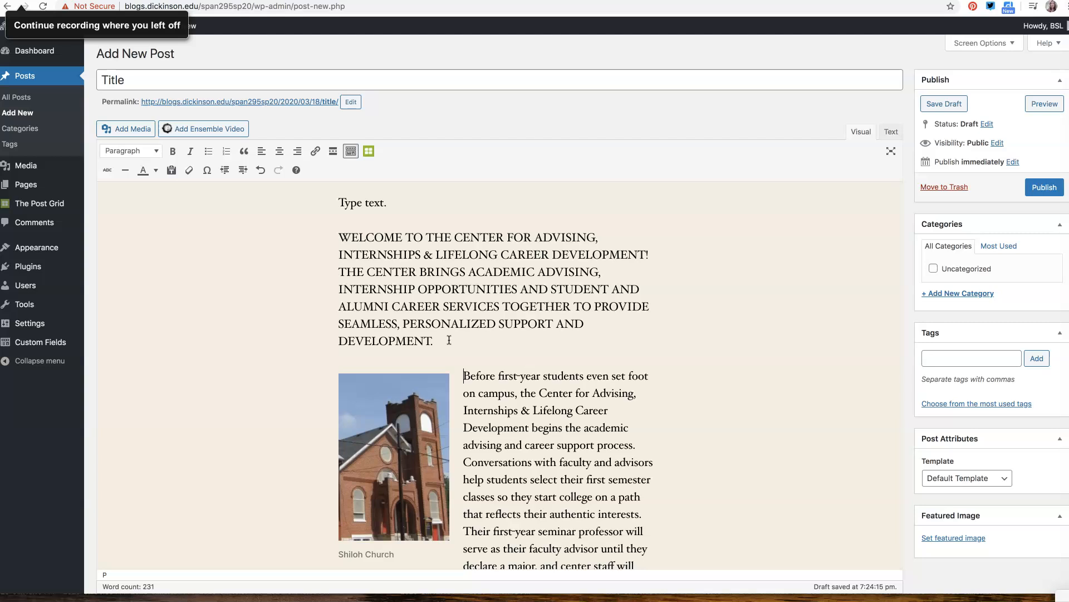
# Switch to the YouTube bulldog puppies video and copy its share link with the start time set to 3:54.
pyautogui.click(902, 0)
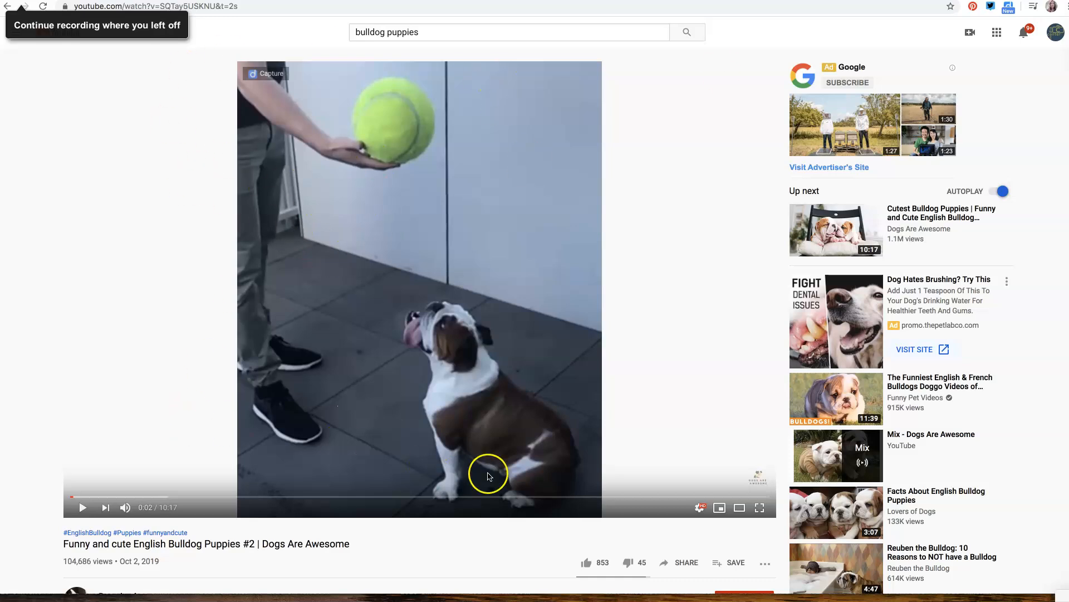
pyautogui.click(682, 564)
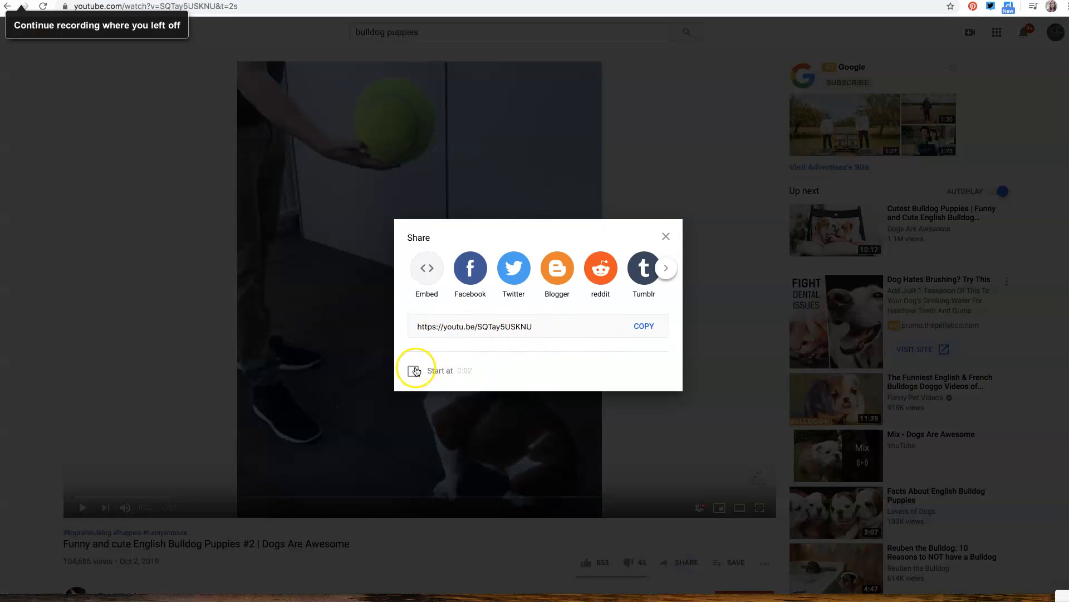
pyautogui.click(664, 241)
pyautogui.click(336, 496)
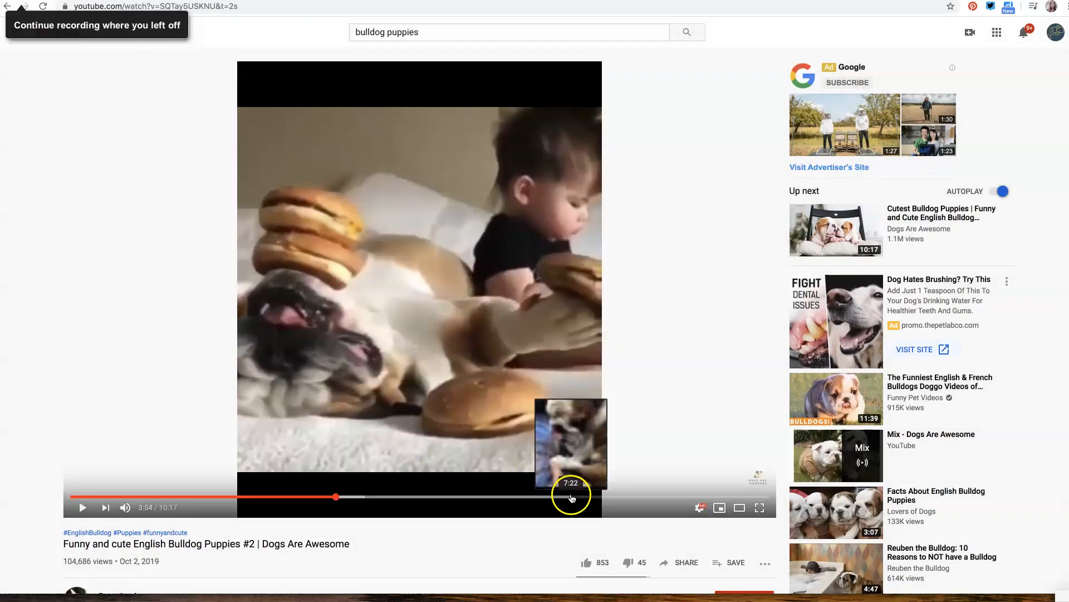
pyautogui.click(691, 566)
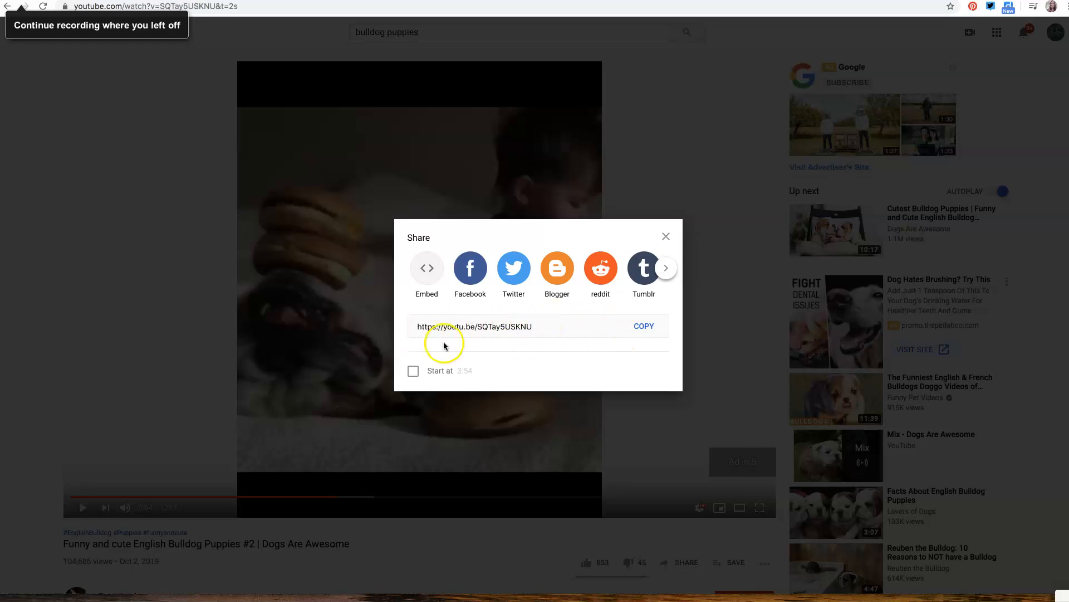
pyautogui.click(413, 370)
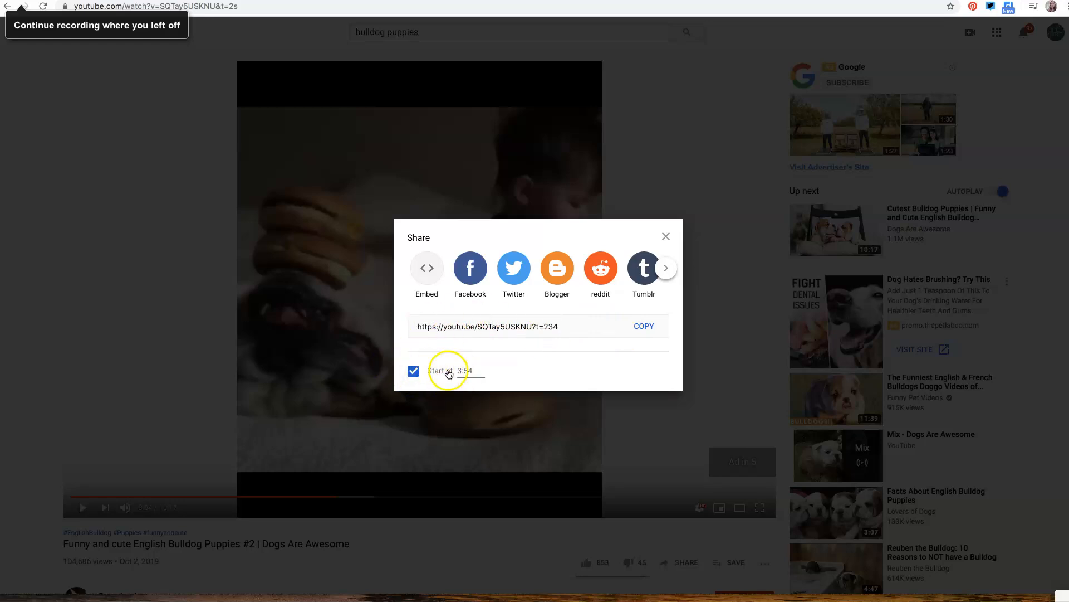
pyautogui.click(643, 324)
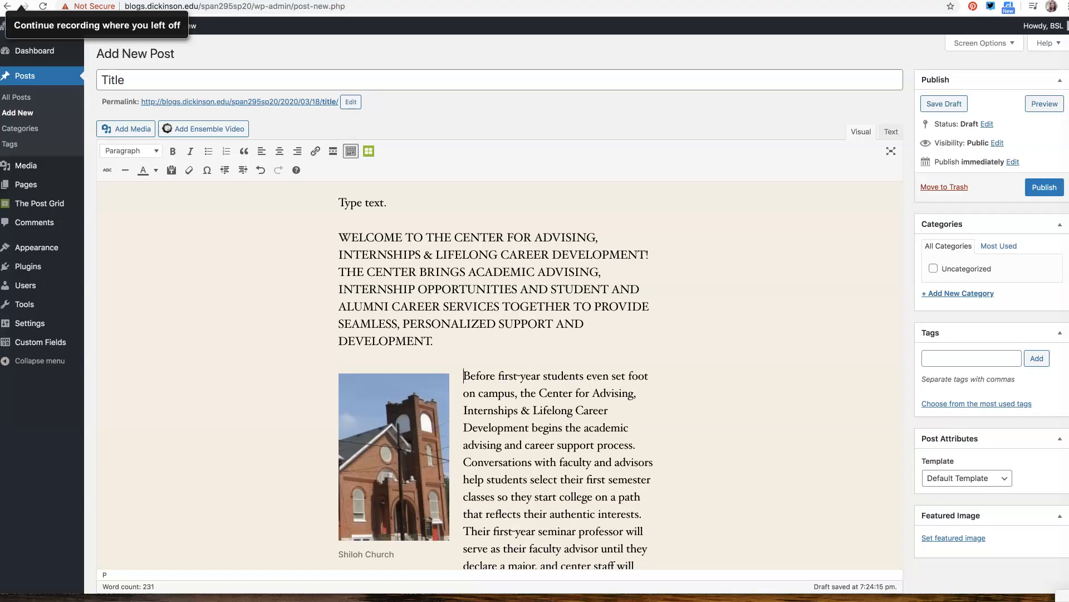
# Embed the copied YouTube video in the post between the paragraphs beginning "The center offers workshops" and "And the support of the center".
pyautogui.scroll(-10, 451, 355)
pyautogui.scroll(-8, 451, 356)
pyautogui.click(484, 364)
pyautogui.press('Return')
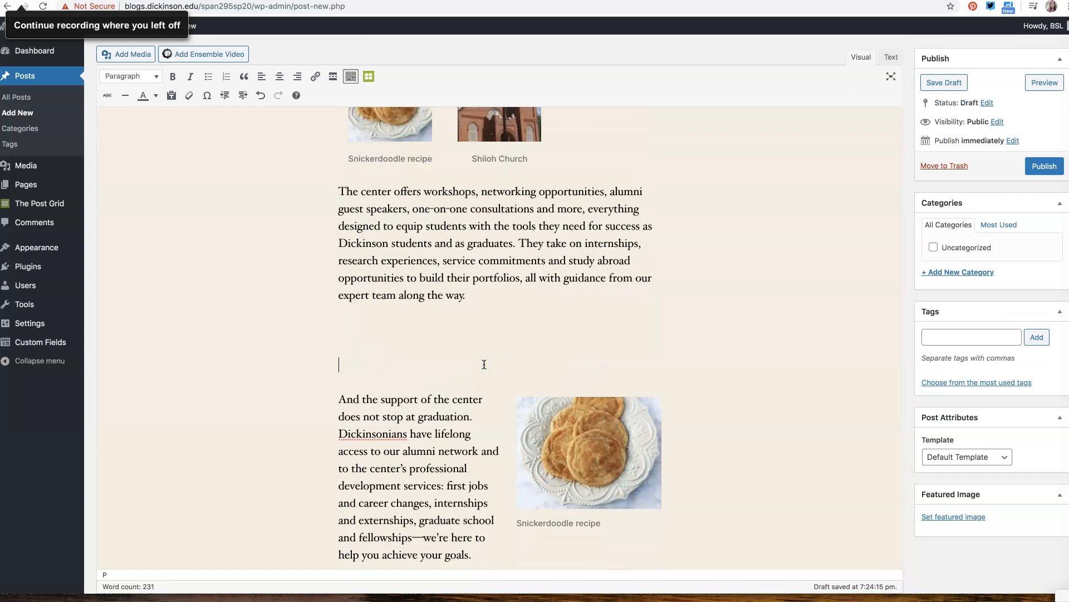
pyautogui.hotkey('ctrl', 'v')
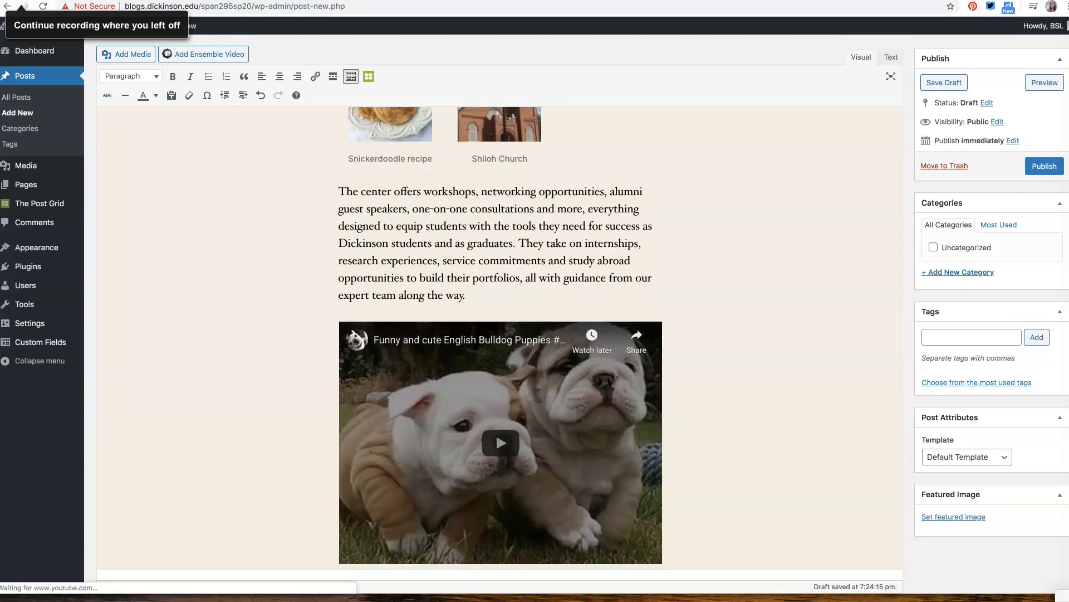
pyautogui.click(501, 443)
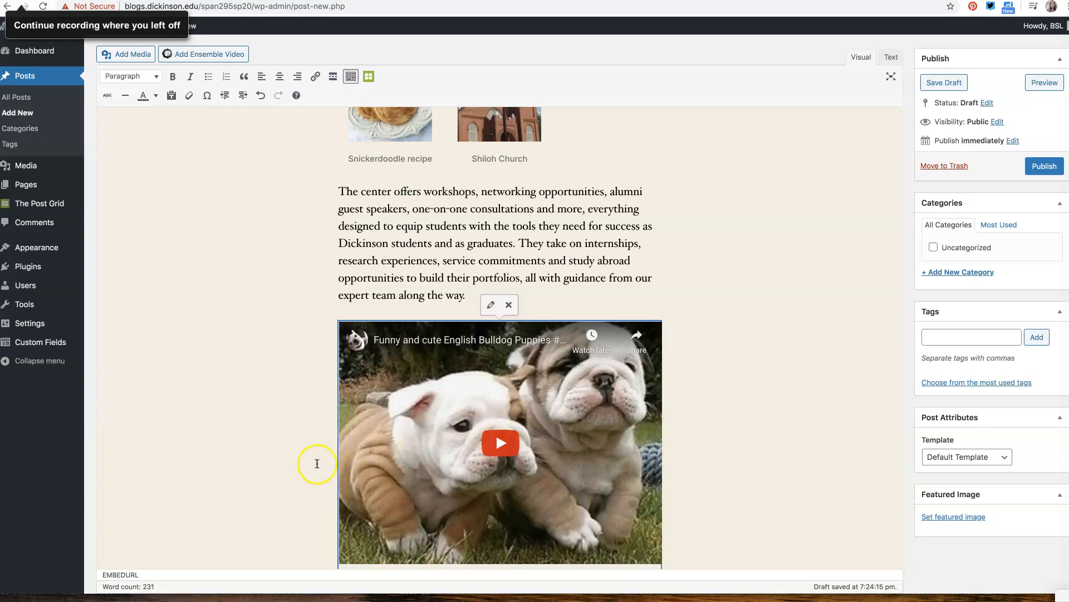
# Save the post as a draft and preview it down to the embedded video.
pyautogui.scroll(-3, 312, 466)
pyautogui.scroll(3, 292, 470)
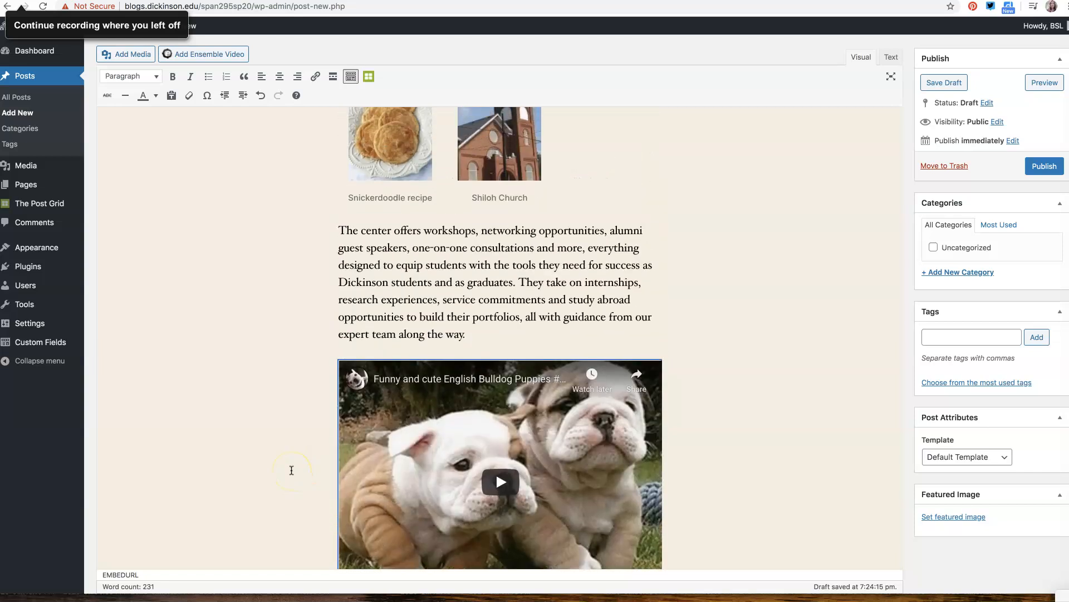
pyautogui.scroll(1, 291, 470)
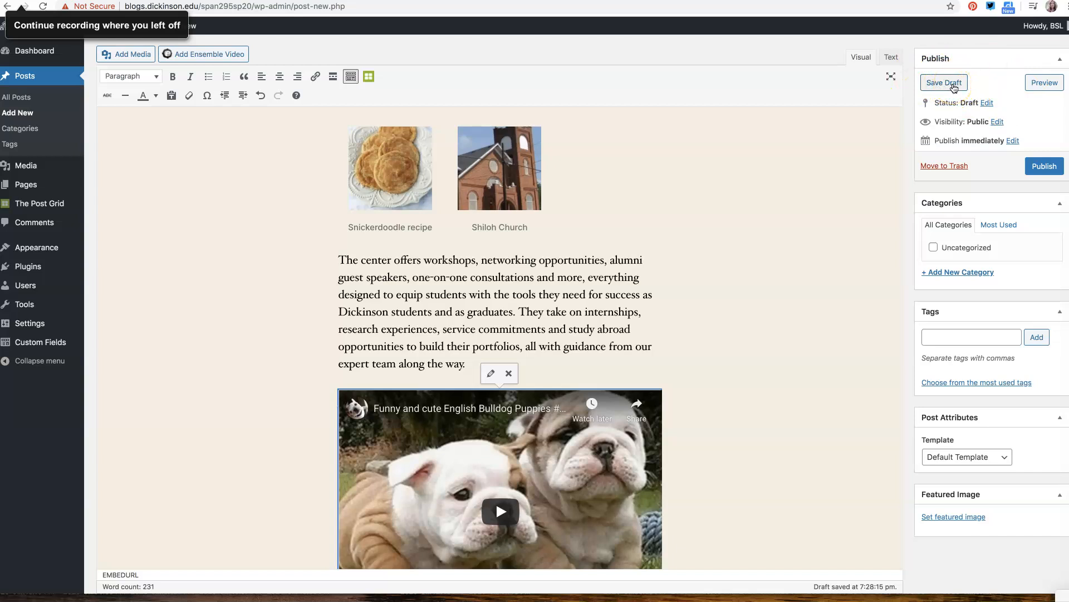
pyautogui.click(954, 88)
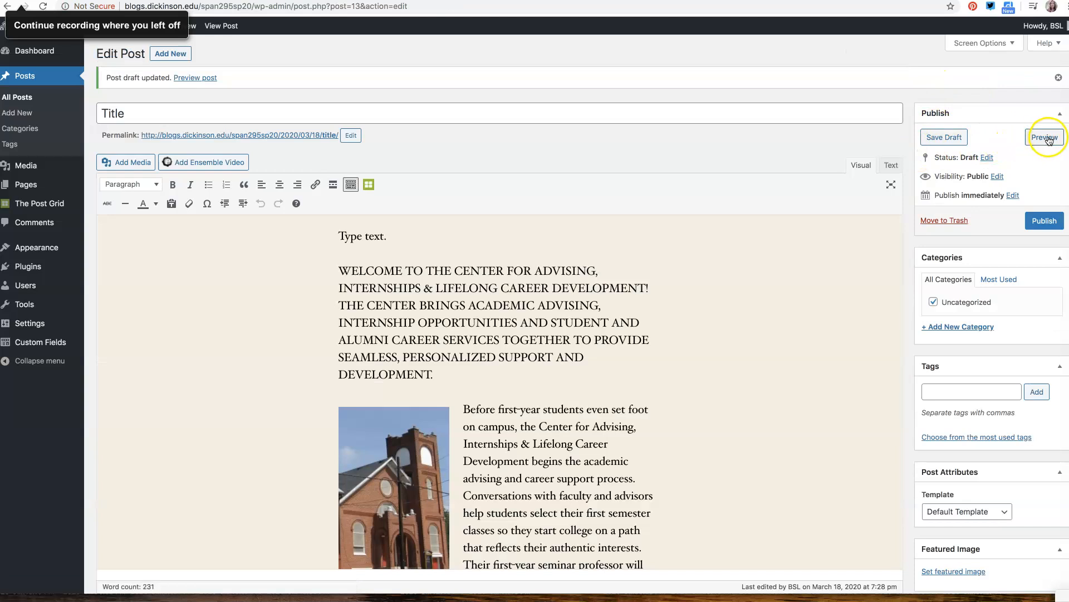
pyautogui.click(1048, 140)
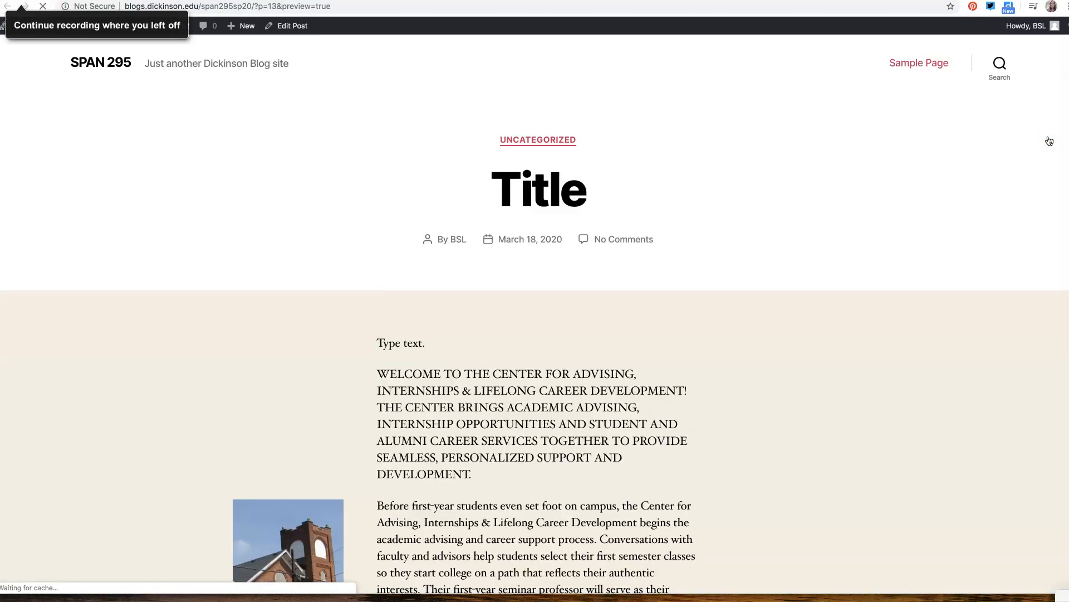
pyautogui.scroll(-5, 172, 400)
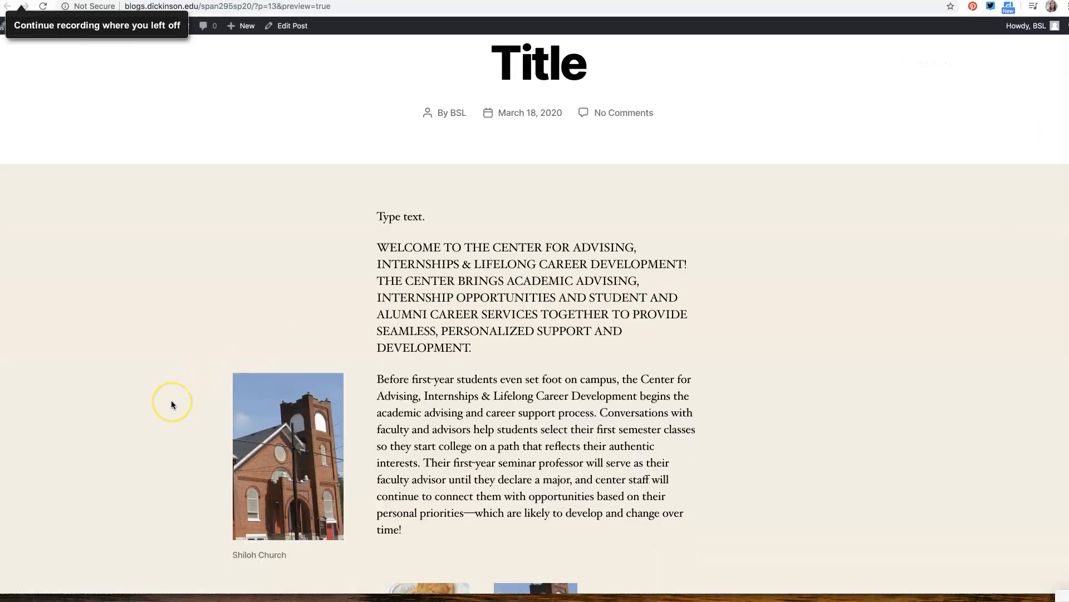
pyautogui.scroll(-10, 172, 400)
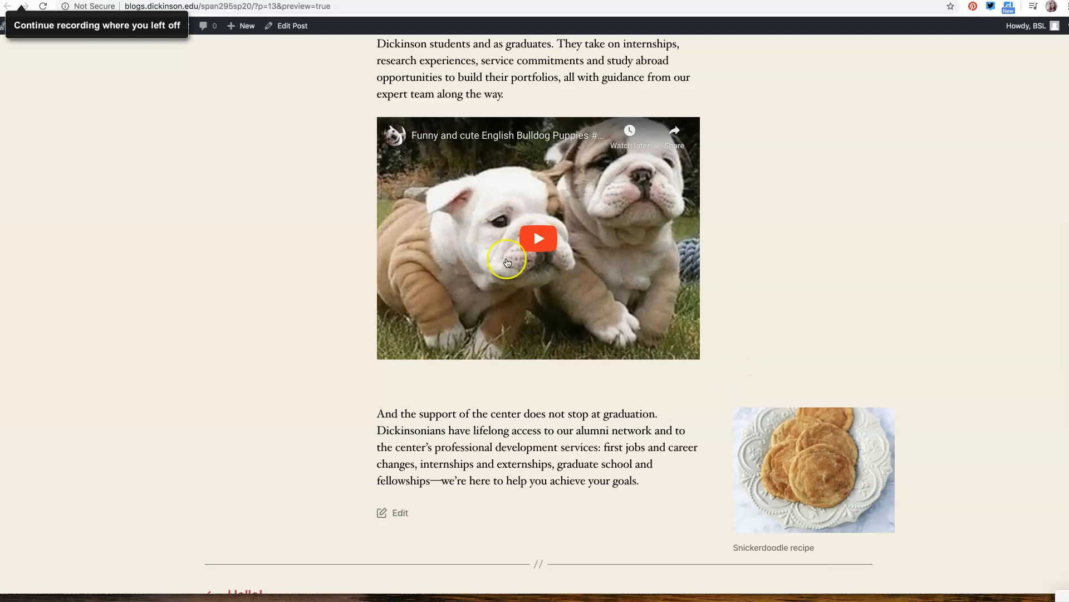
# Play the embedded video in the preview to check its start point, pause it and return to the post editor.
pyautogui.click(539, 241)
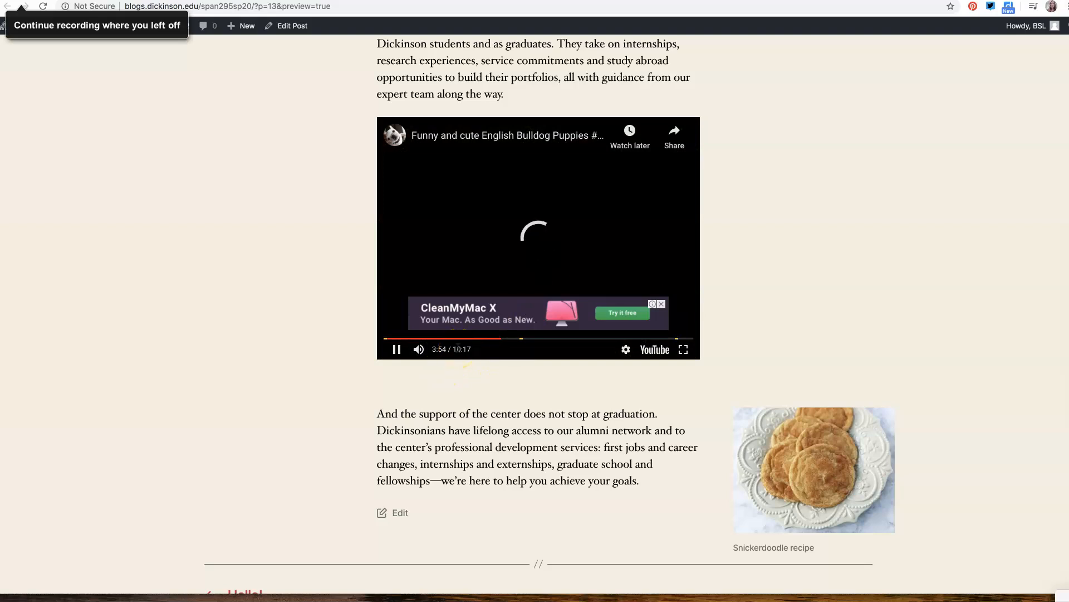
pyautogui.click(662, 302)
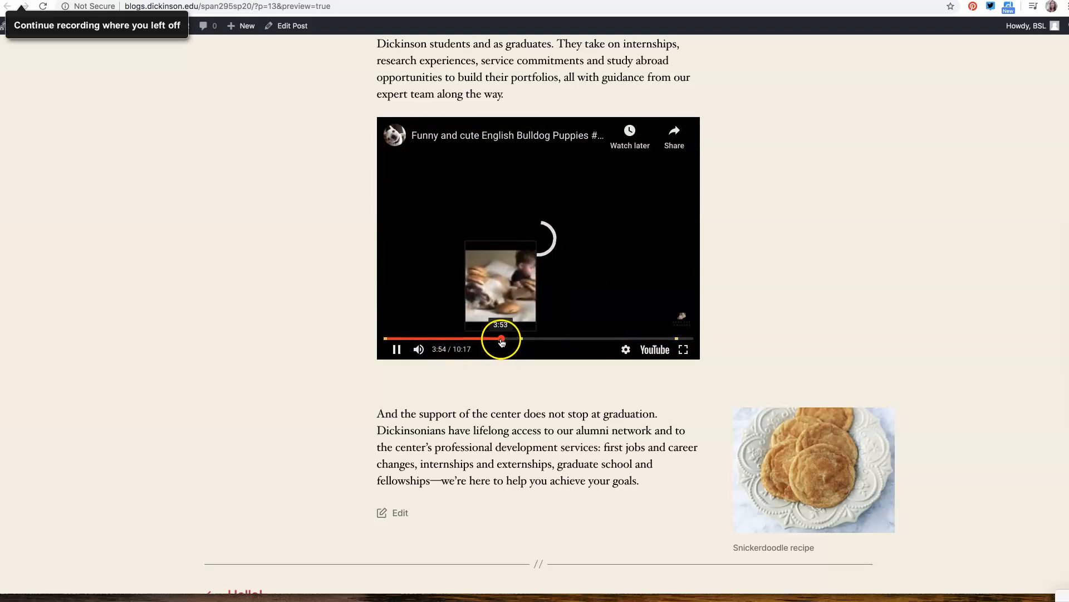
pyautogui.click(396, 350)
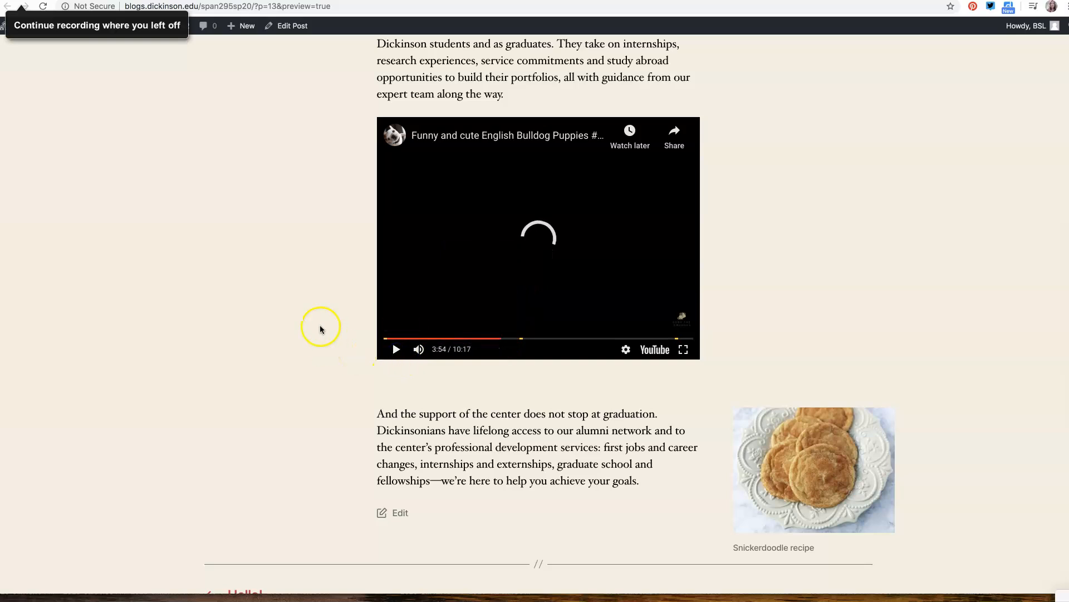
pyautogui.click(223, 0)
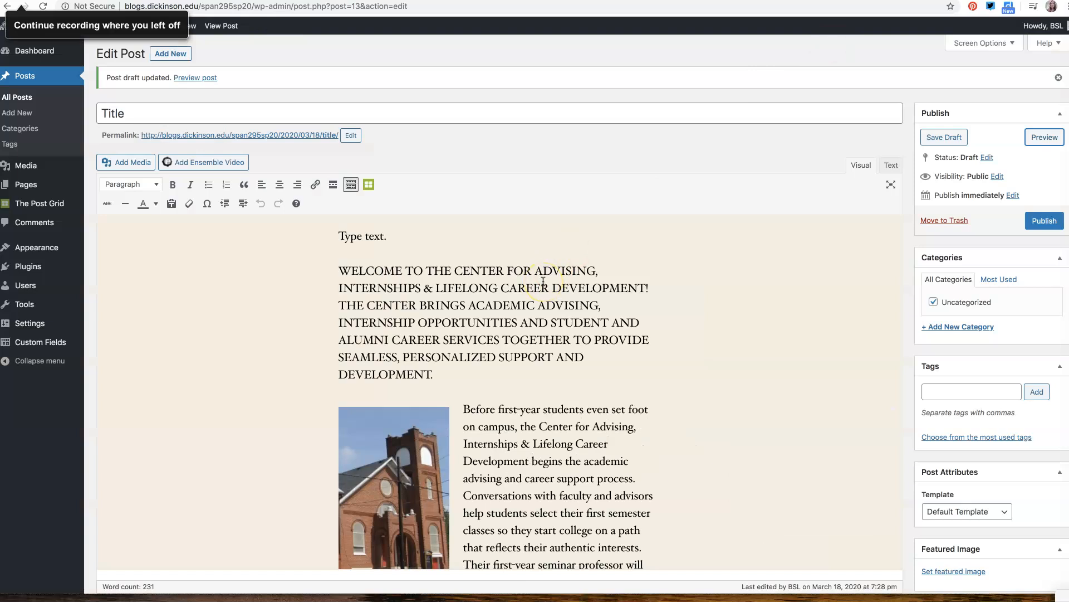
pyautogui.click(1033, 138)
pyautogui.scroll(-3, 977, 310)
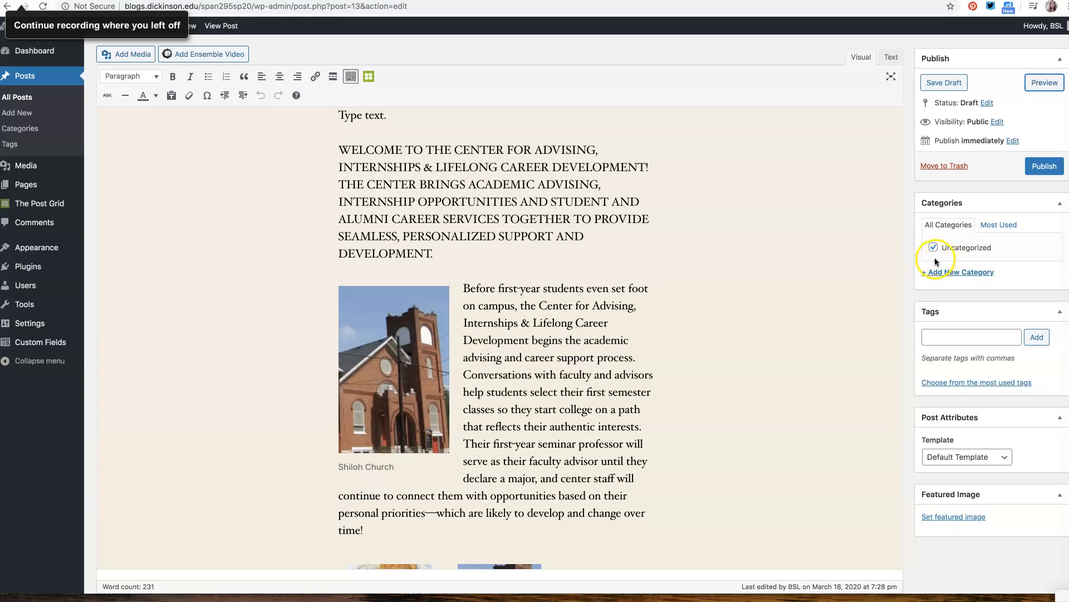
pyautogui.click(944, 339)
pyautogui.click(956, 336)
pyautogui.click(947, 338)
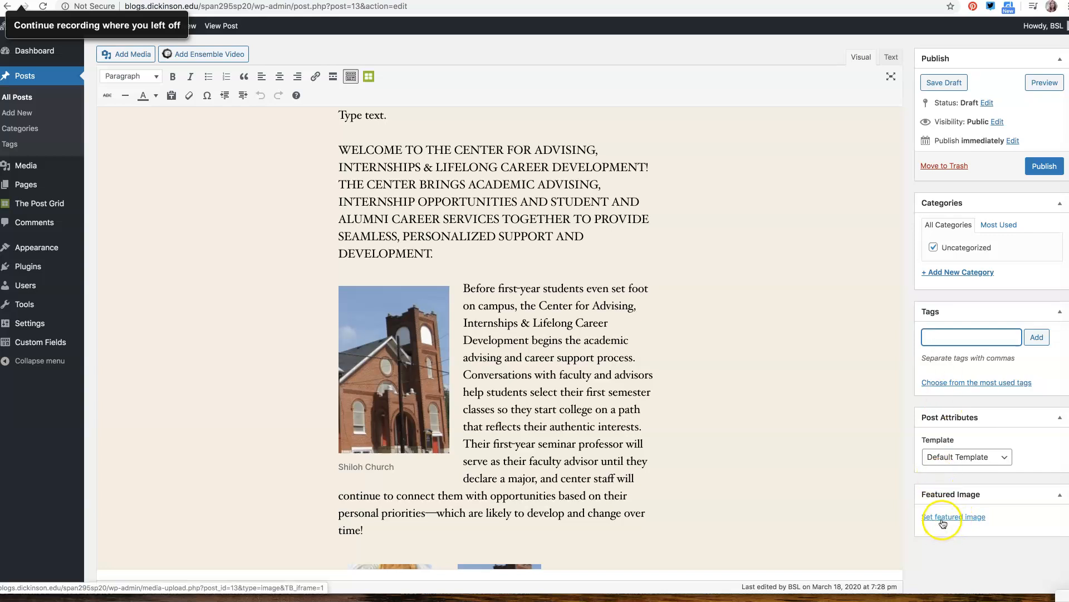
# Set the snickerdoodle cookie image from the media library as the post's featured image.
pyautogui.click(942, 518)
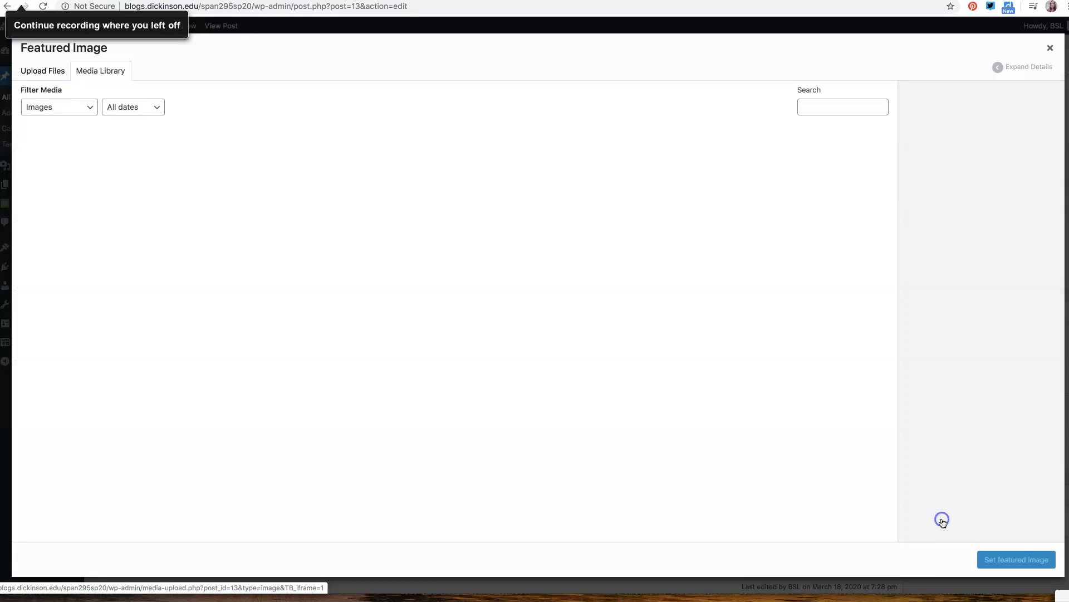
pyautogui.click(56, 161)
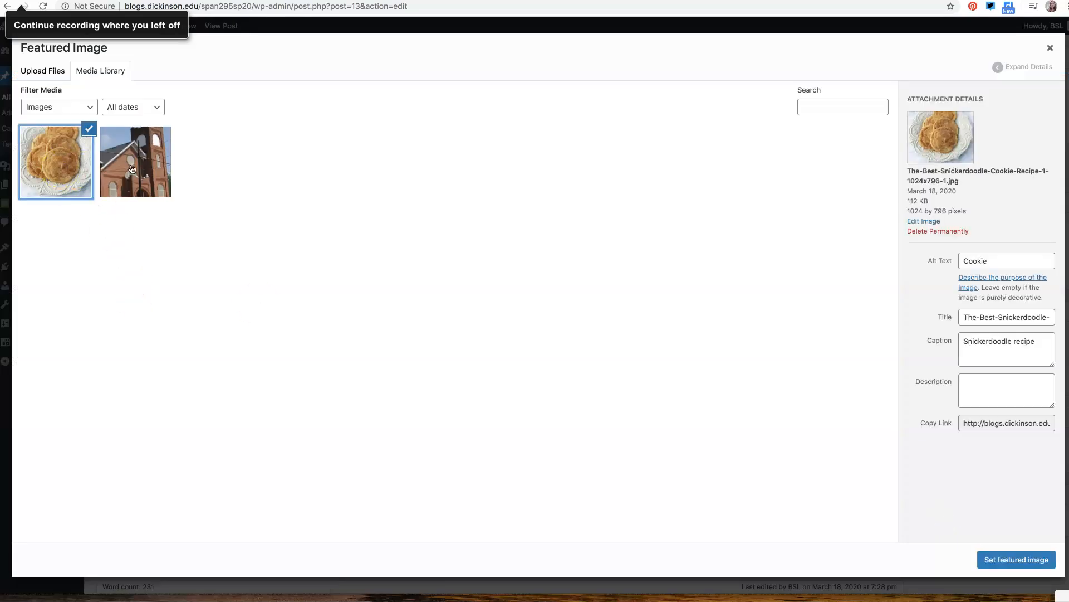
pyautogui.click(1009, 562)
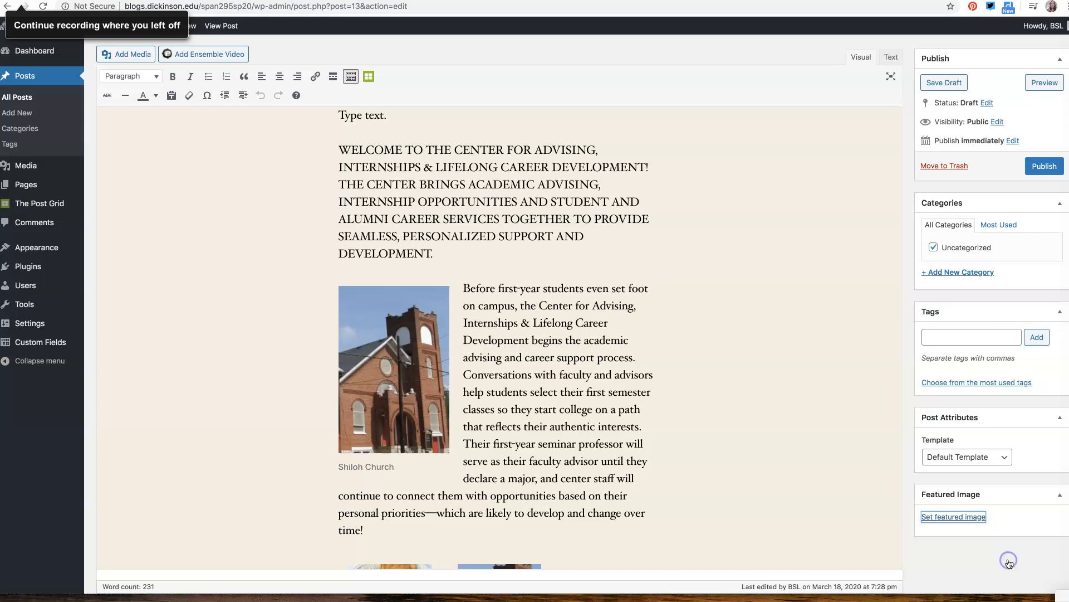
pyautogui.scroll(-3, 615, 340)
pyautogui.scroll(5, 611, 351)
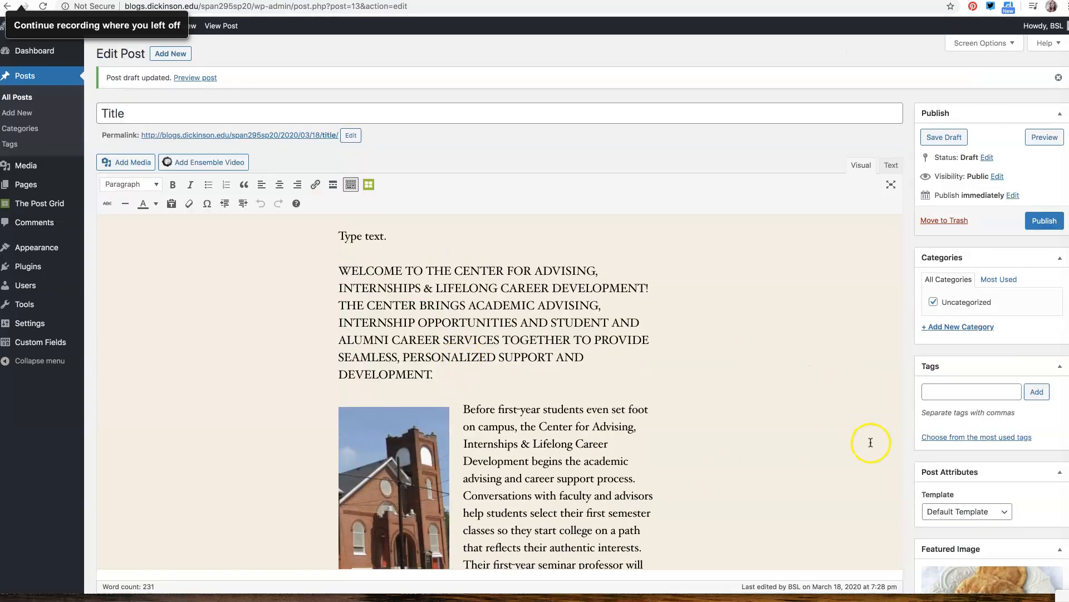
pyautogui.scroll(-3, 1007, 449)
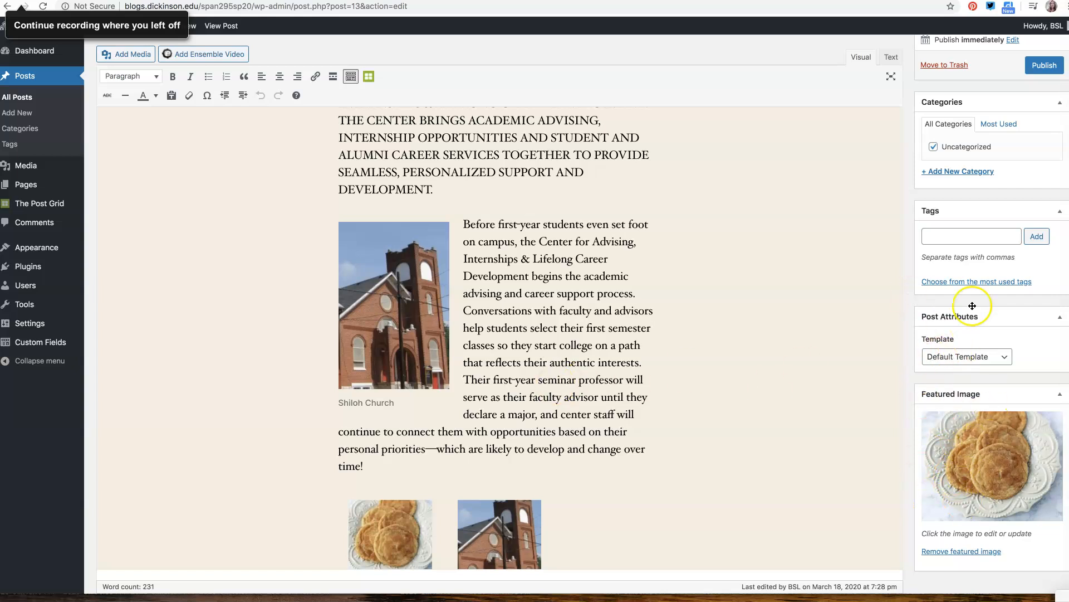
# Preview the post with its featured image and examine the page from the title down to the footer widgets.
pyautogui.scroll(3, 1041, 169)
pyautogui.click(1044, 138)
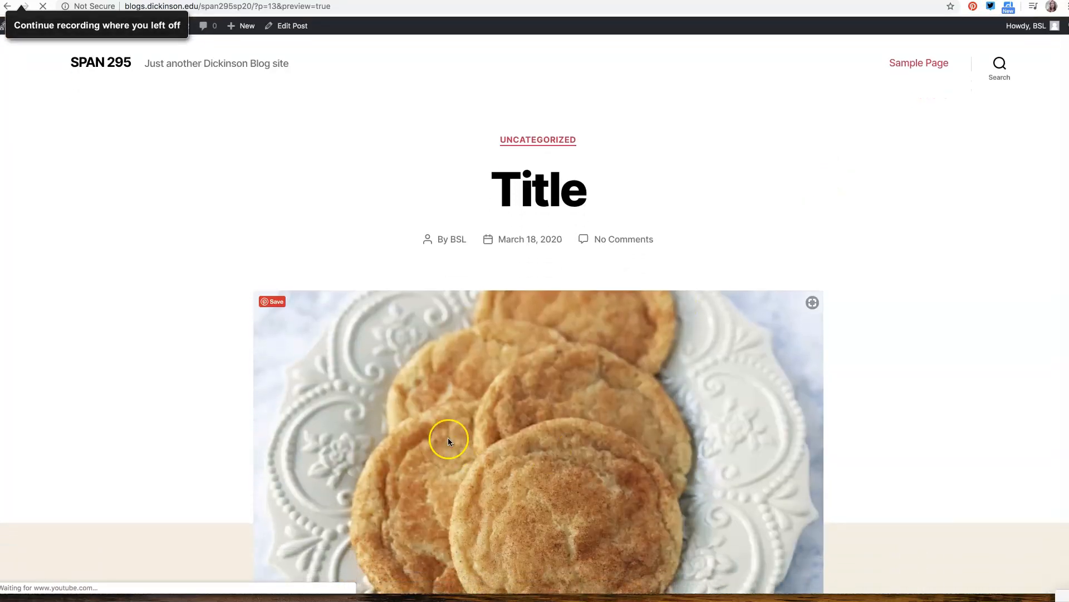
pyautogui.scroll(-3, 448, 437)
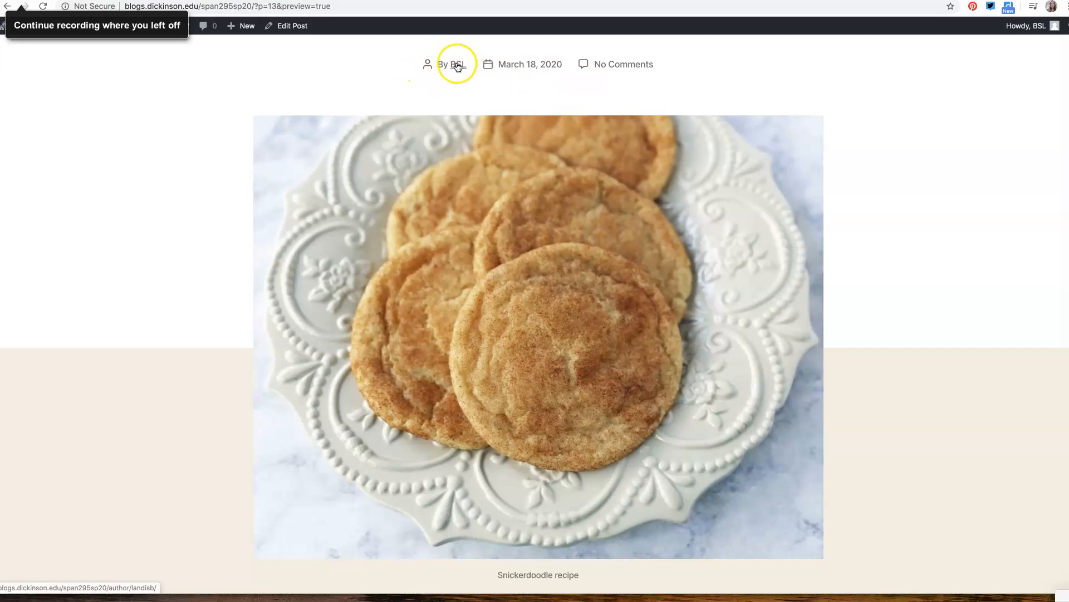
pyautogui.scroll(4, 633, 64)
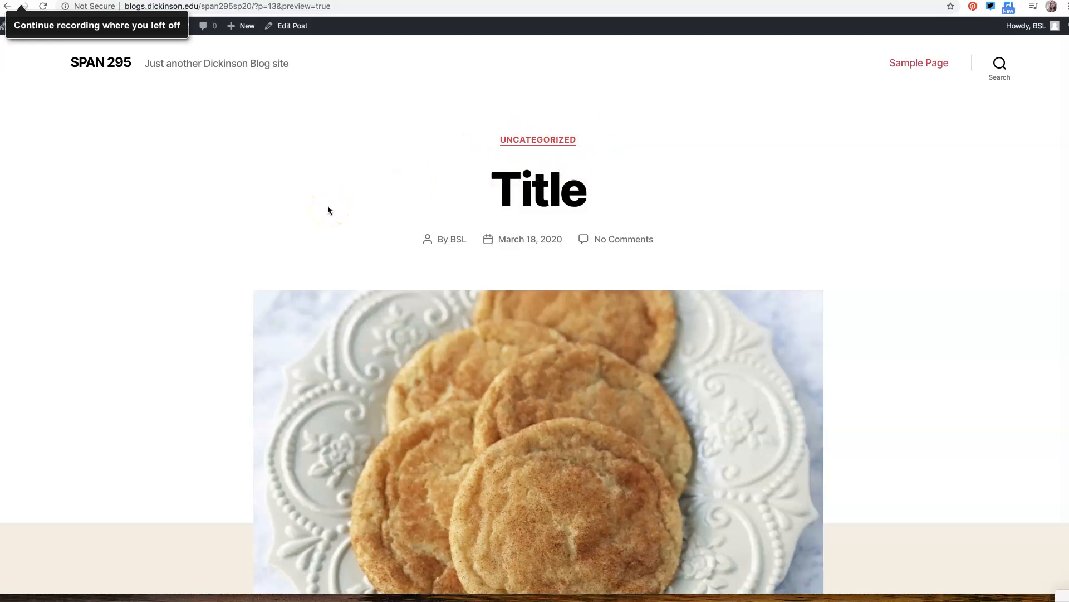
pyautogui.scroll(-15, 54, 328)
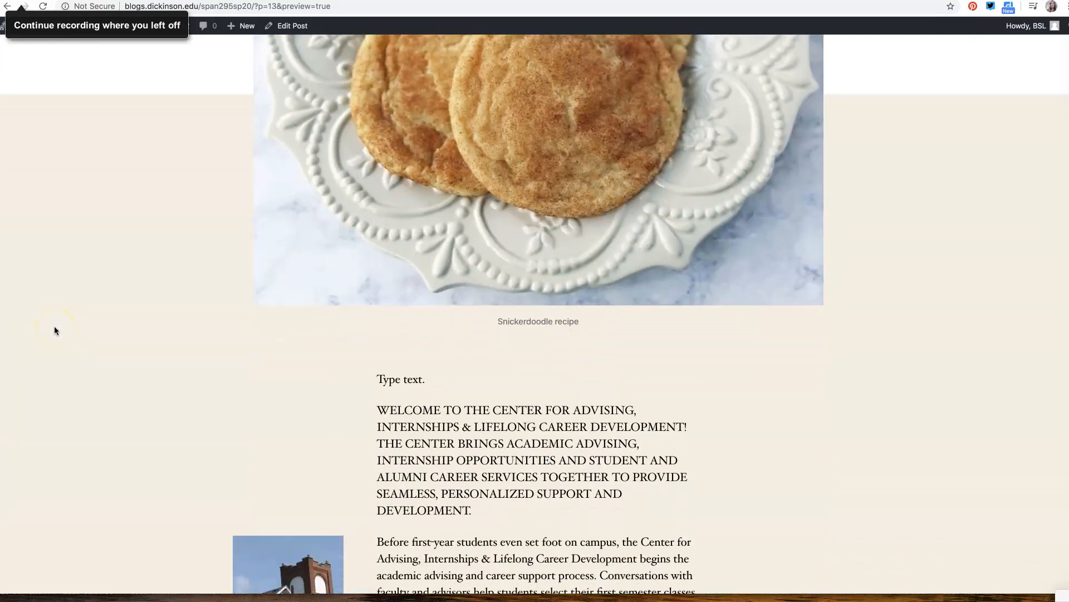
pyautogui.scroll(-20, 54, 330)
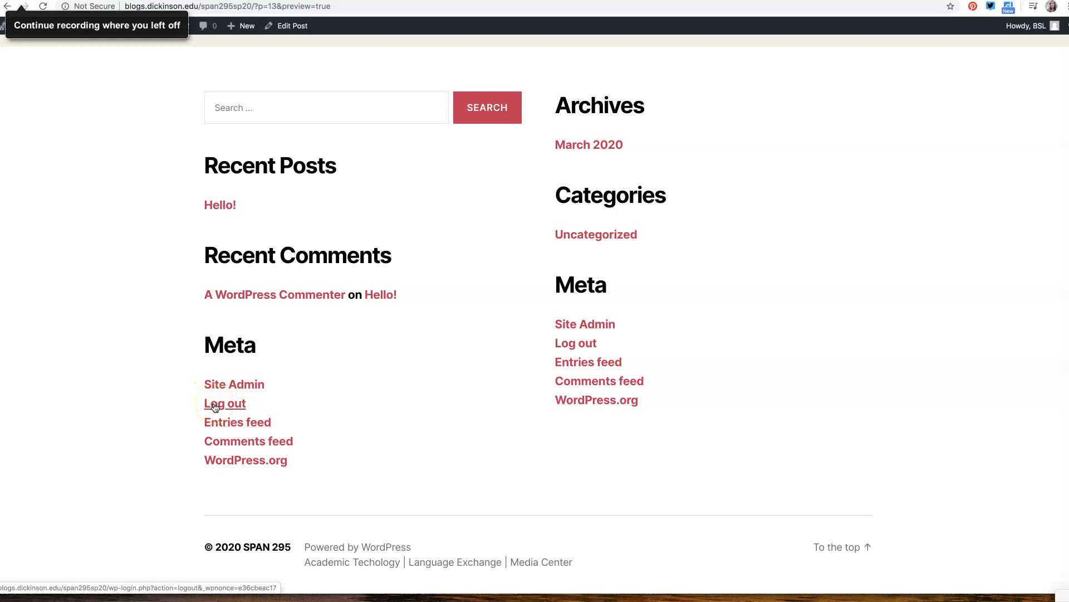
pyautogui.scroll(15, 215, 407)
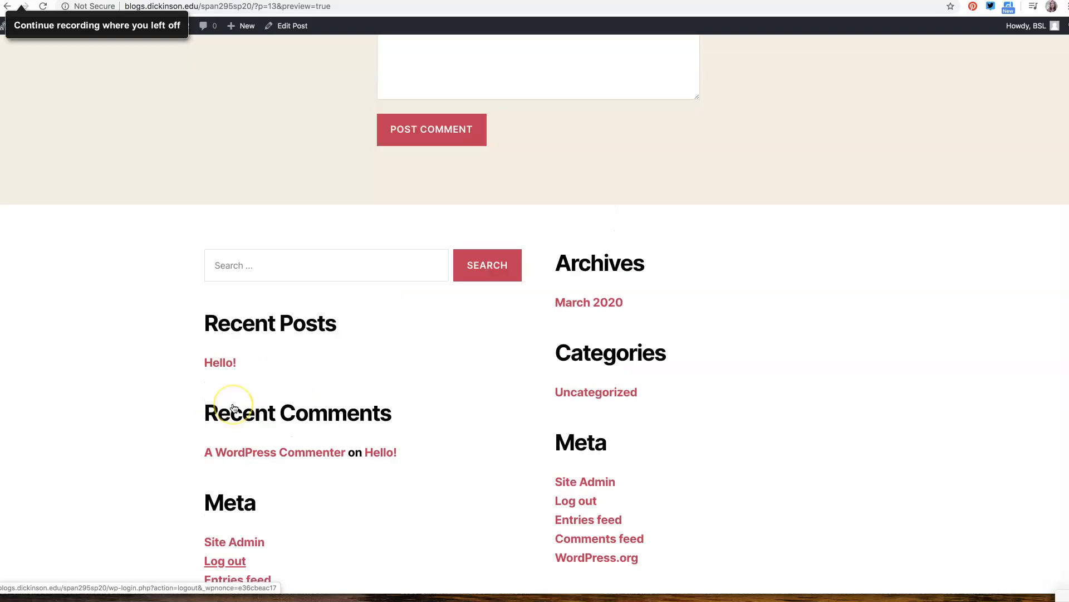